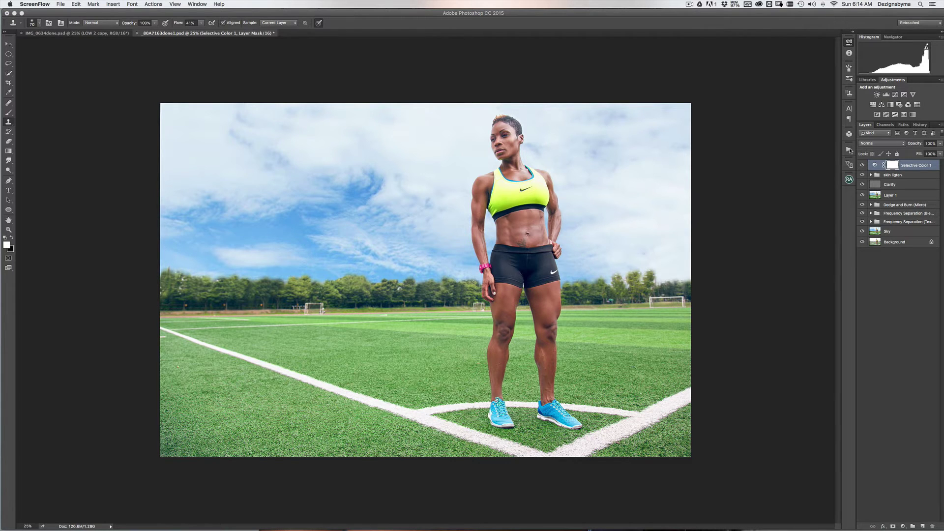
- Show the Actions panel and switch it from Button Mode to the editable list view
click(849, 150)
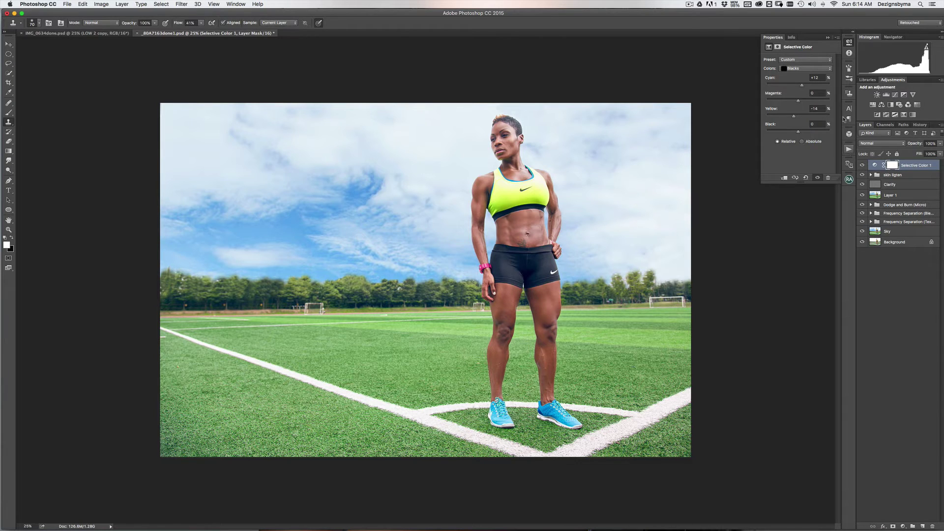
click(828, 37)
click(849, 149)
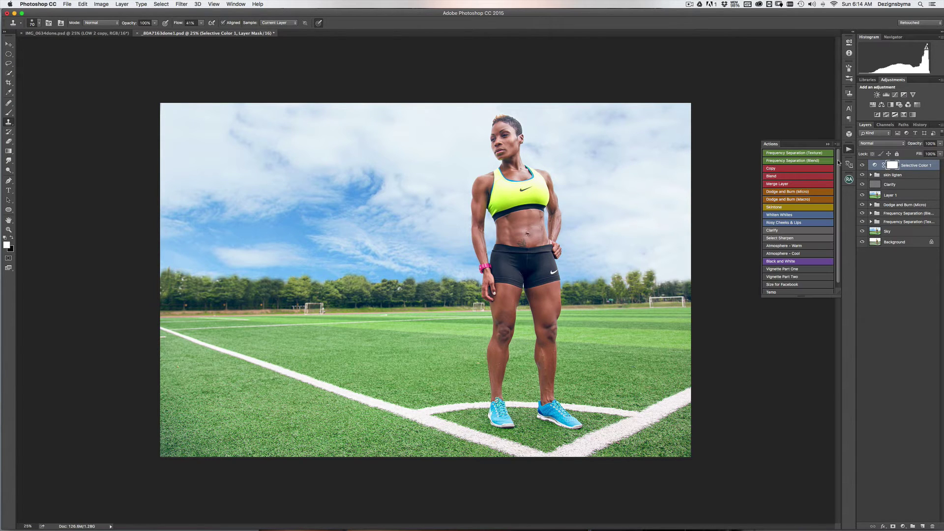
click(828, 144)
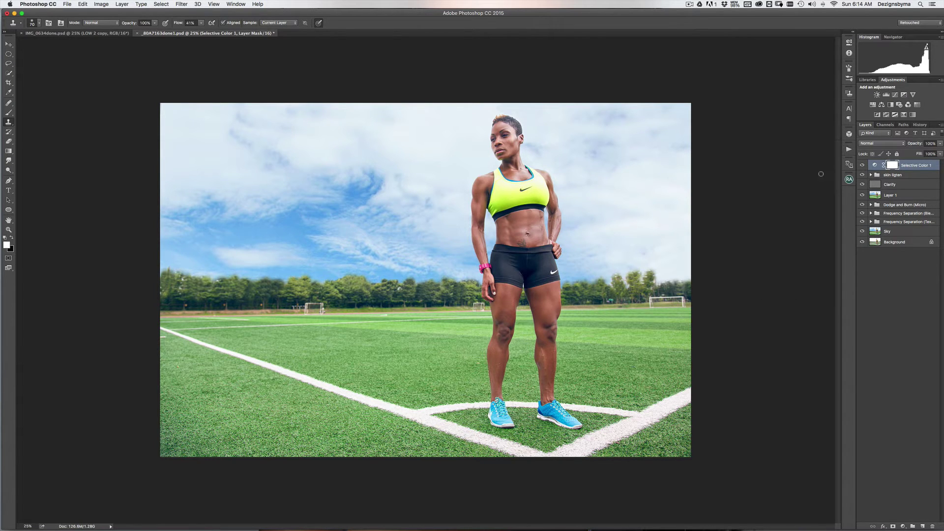
click(849, 149)
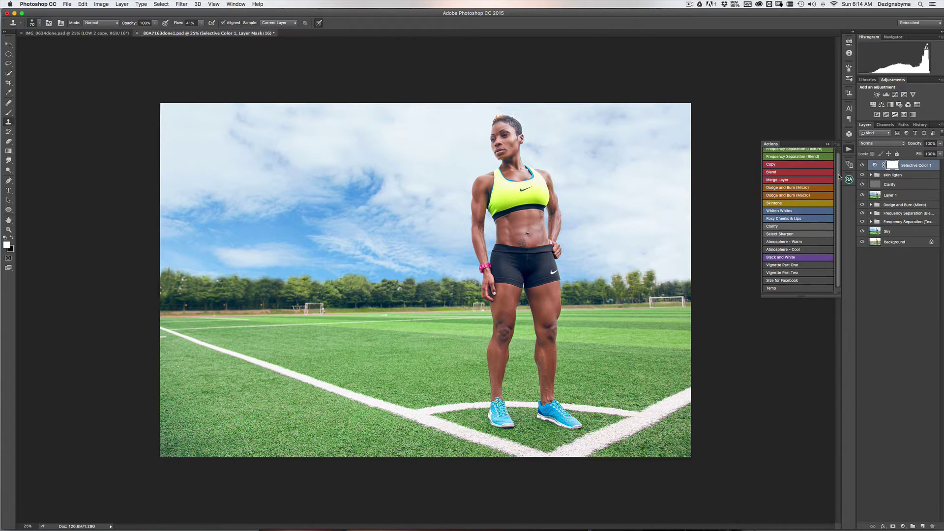
click(837, 144)
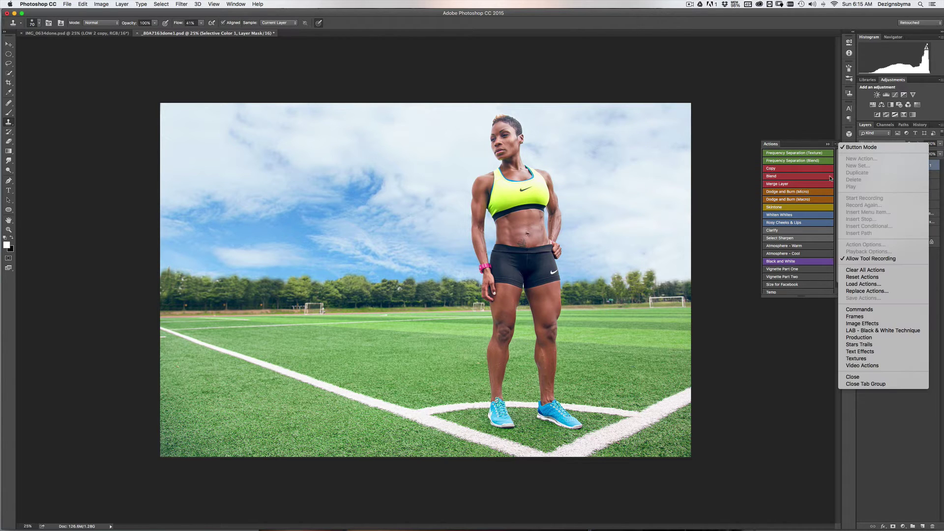
click(849, 148)
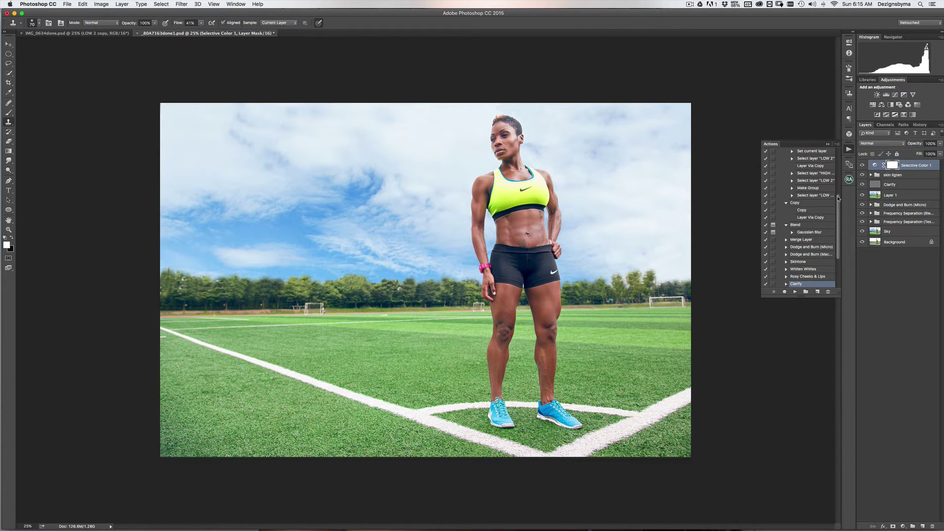
- Collapse the expanded Copy and Frequency Separation actions, and collapse the whole Bella Ortiz Retouching set
scroll(811, 221, down, 1)
click(786, 196)
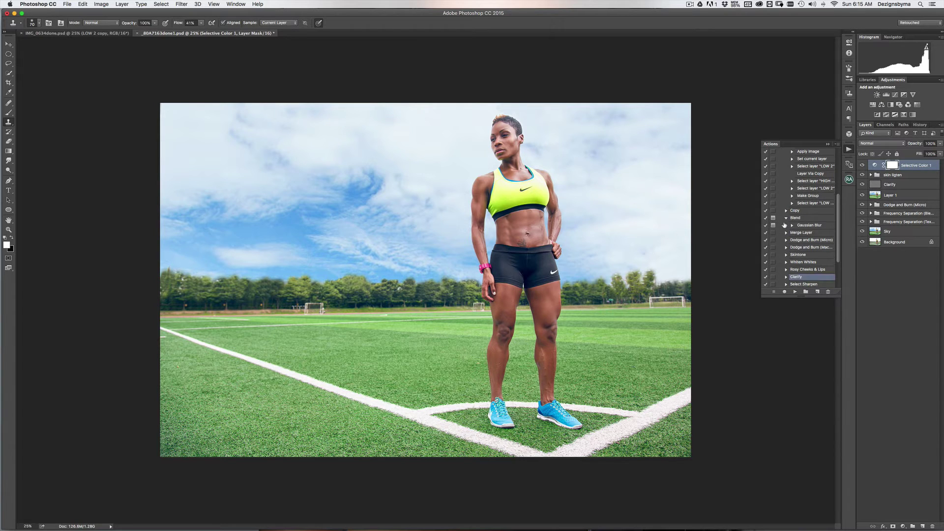
scroll(788, 222, up, 10)
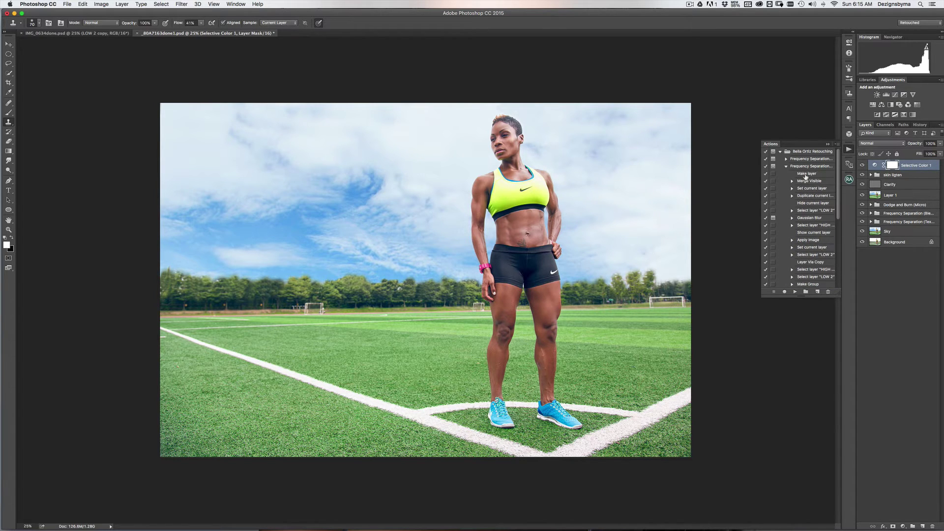
click(786, 166)
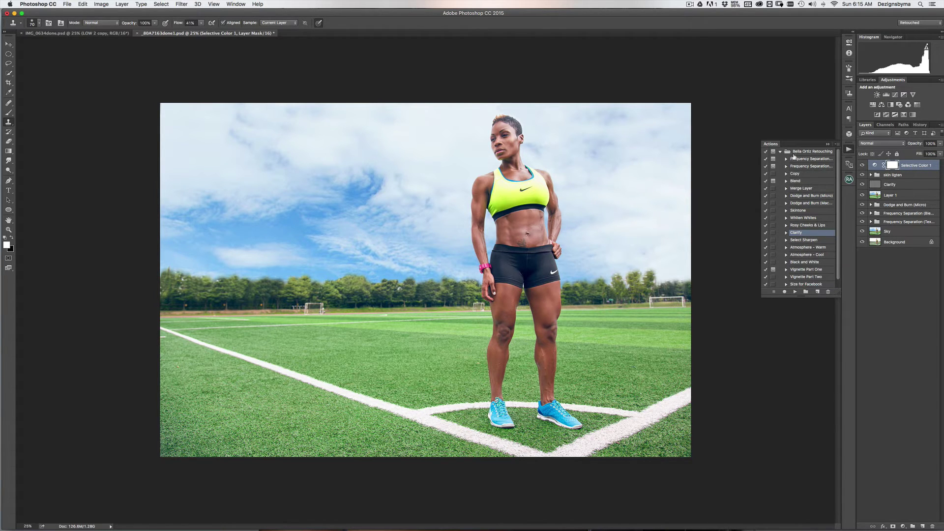
click(780, 152)
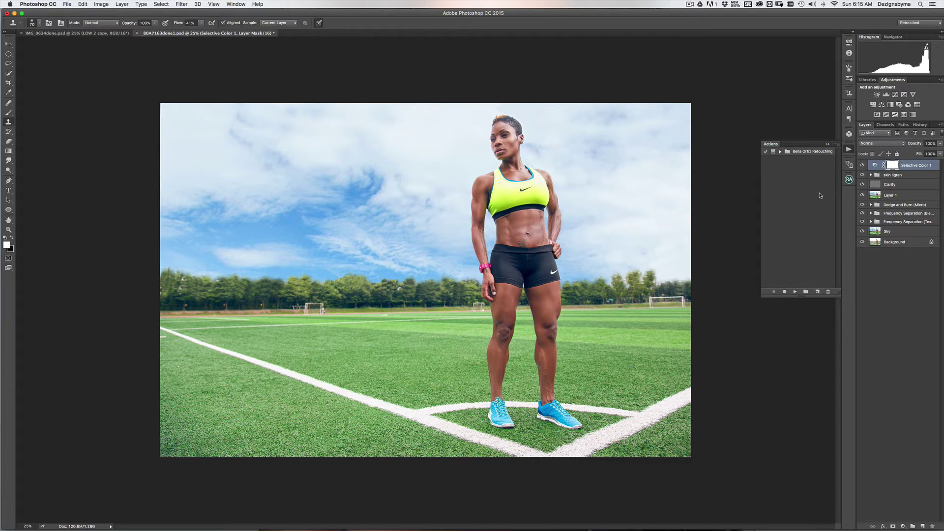
- Rename the existing Bella Ortiz Retouching action set as "Bella Ortiz Retouching (1)"
double_click(826, 154)
double_click(823, 157)
key(Right)
text((1))
key(Return)
- Start loading an action file and browse to the Desktop folder
click(838, 145)
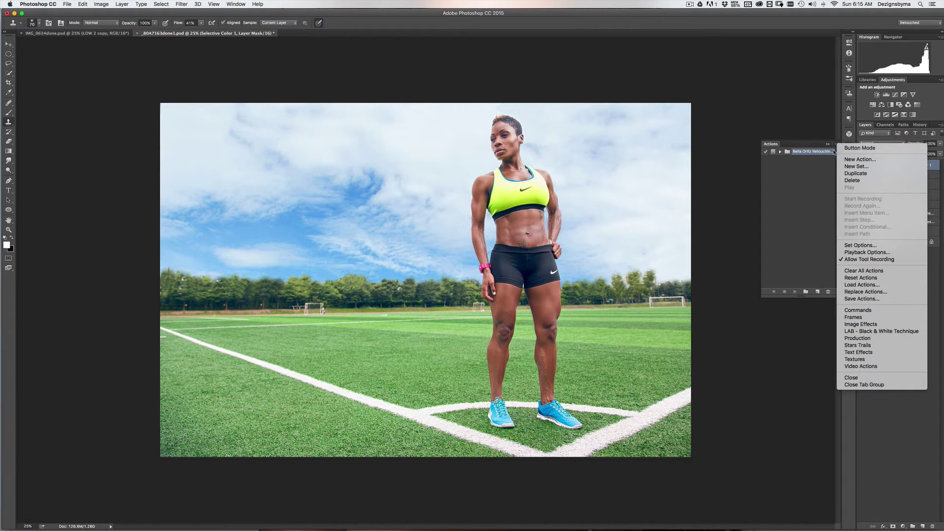
click(855, 286)
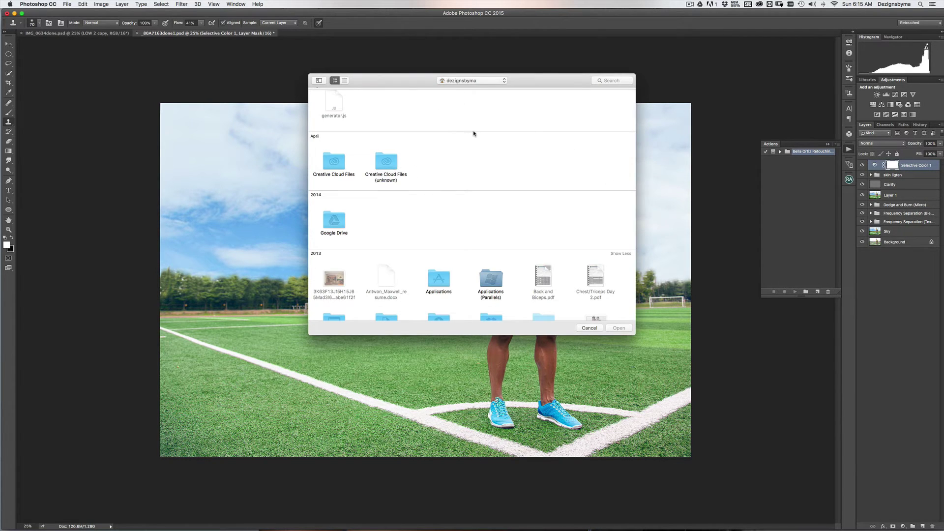
key(space)
key(space)
scroll(593, 235, down, 5)
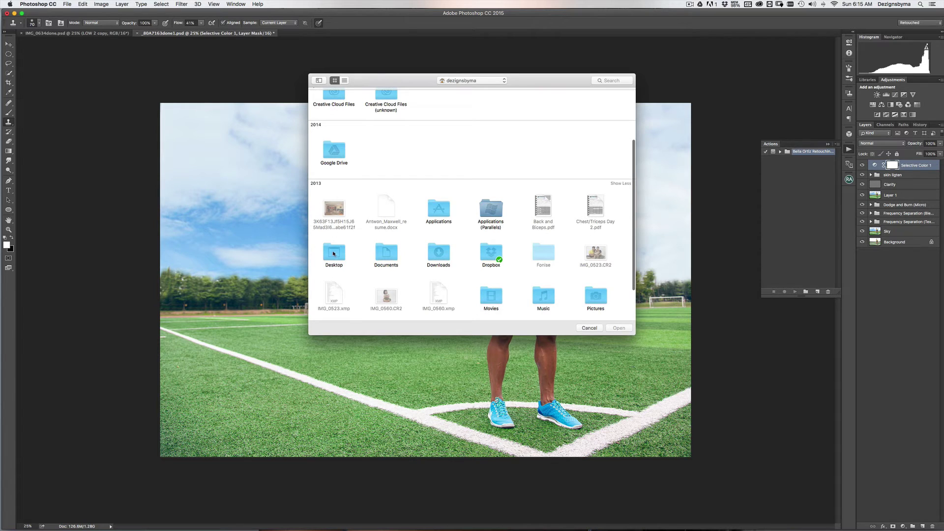
scroll(343, 252, up, 5)
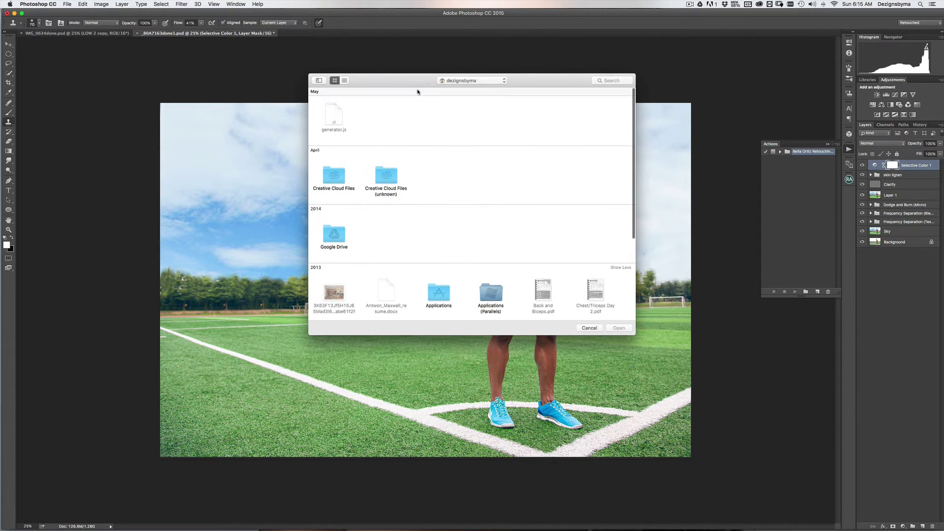
click(455, 80)
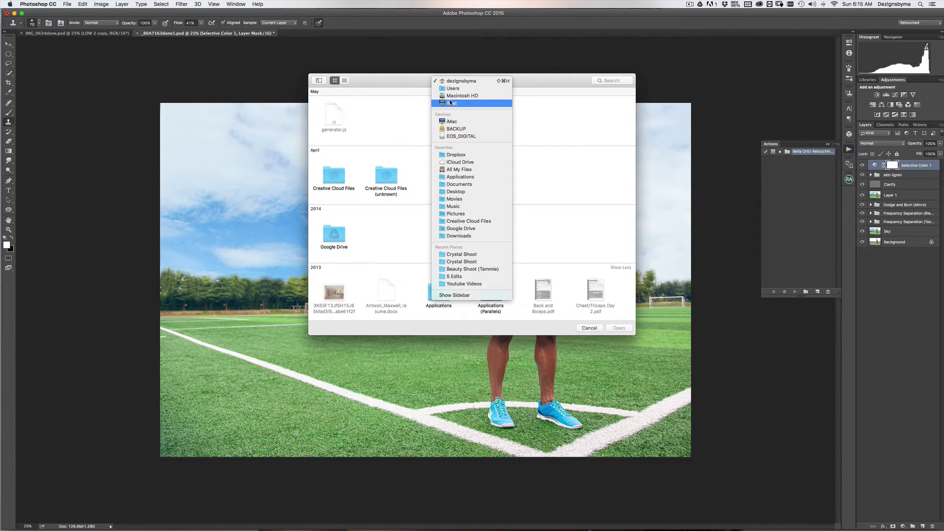
click(456, 96)
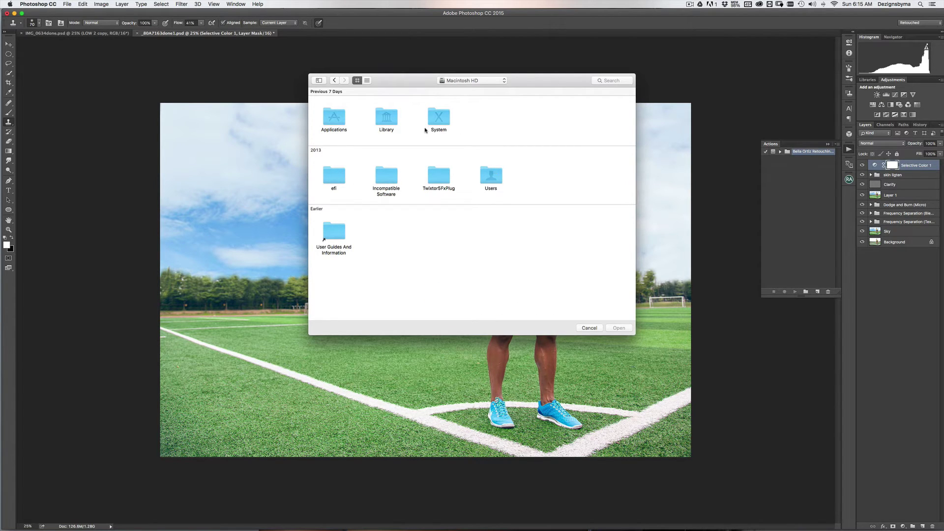
click(477, 82)
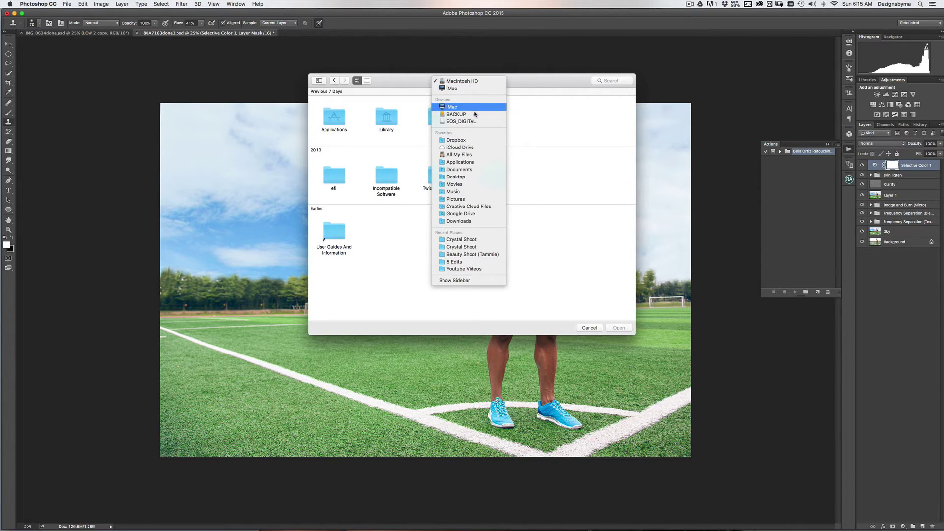
click(474, 178)
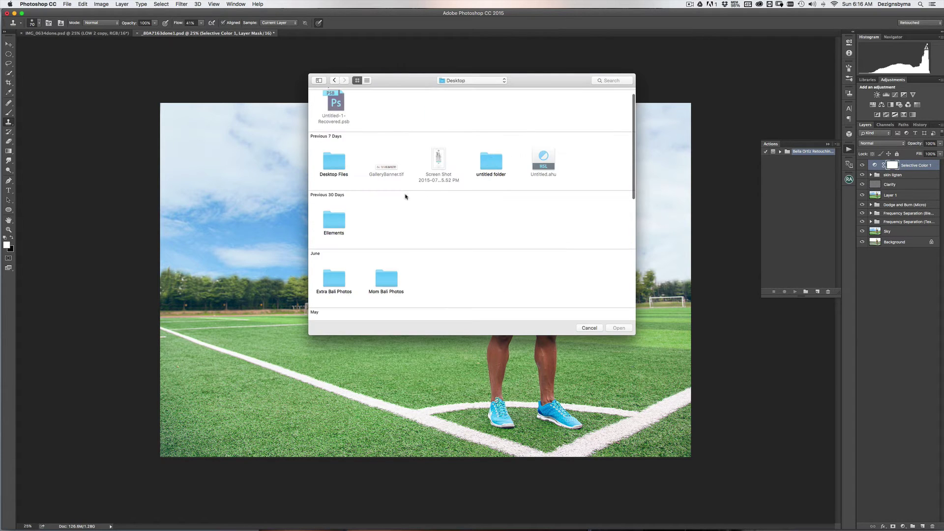
- Load Bella Ortiz Retouching.atn from the Panel and Actions folder inside the Desktop's Bella Ortiz Retouching folder
double_click(334, 164)
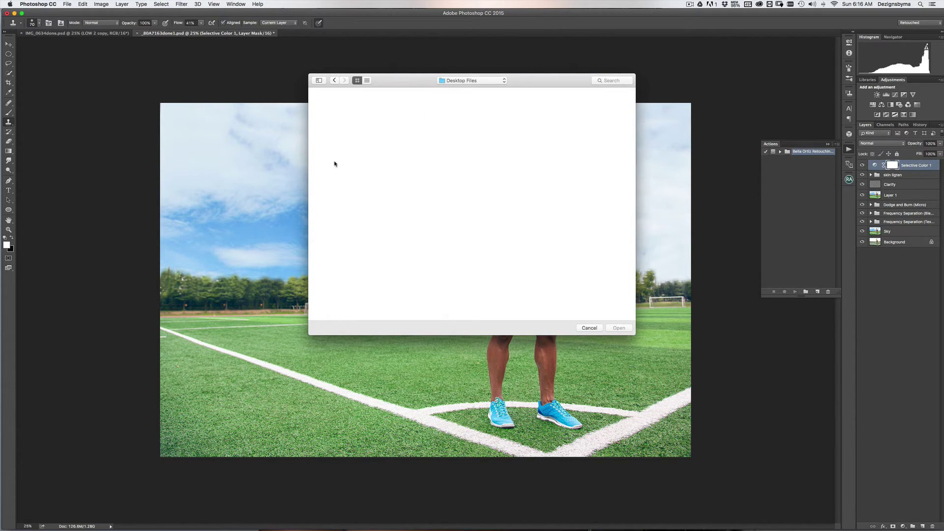
click(335, 80)
scroll(421, 256, down, 5)
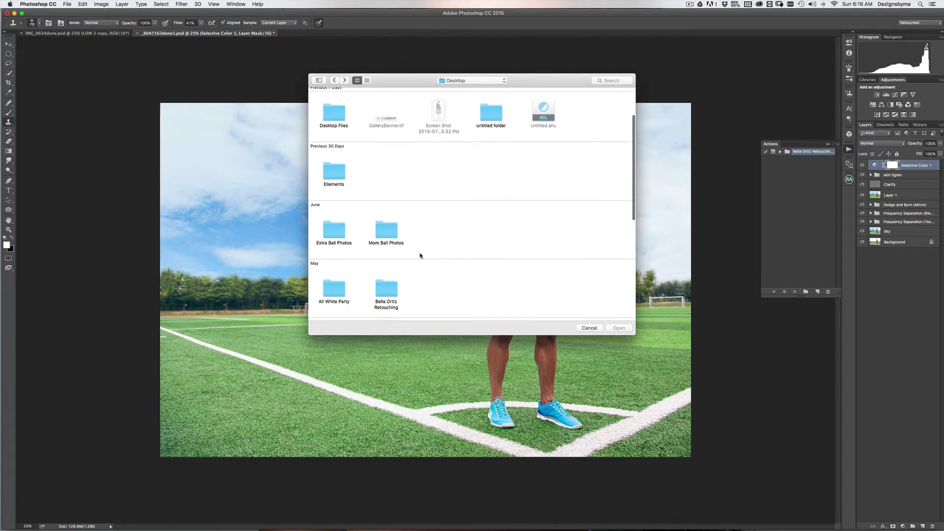
double_click(393, 243)
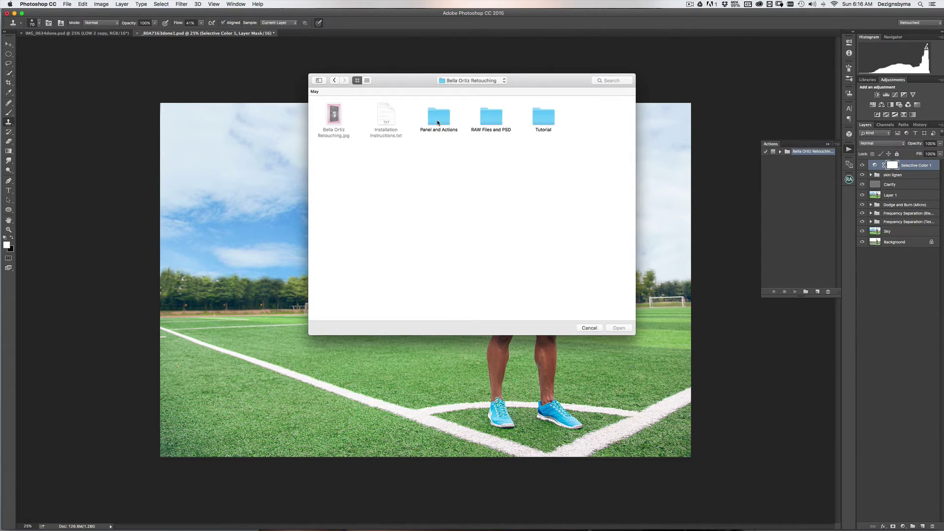
double_click(437, 121)
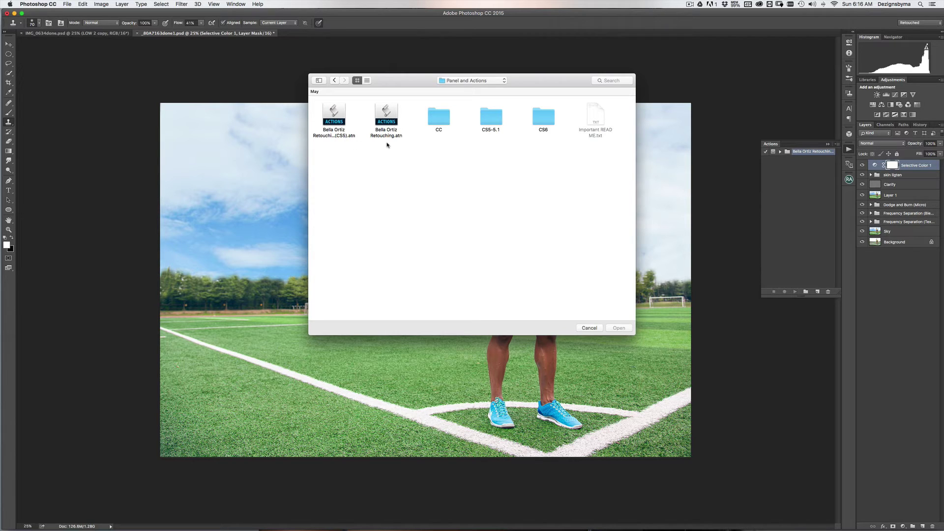
click(383, 125)
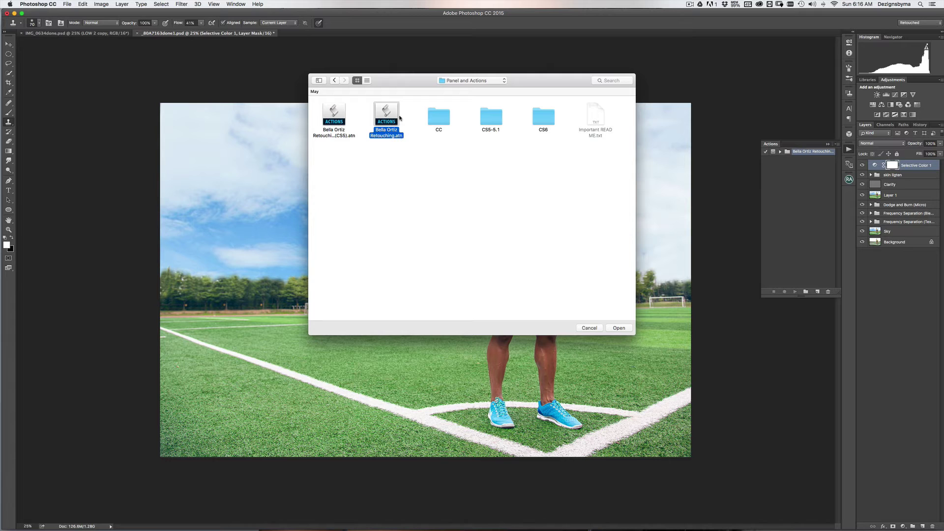
click(626, 330)
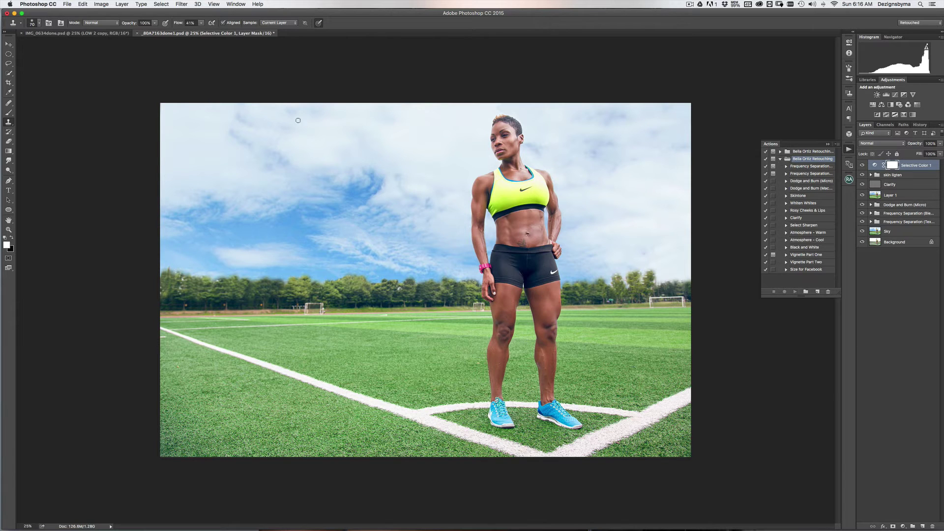
- Activate the Healing Brush tool and collapse the newly loaded Bella Ortiz Retouching action set
click(9, 105)
mouse_move(8, 105)
mouse_down()
mouse_move(44, 124)
mouse_move(44, 103)
mouse_move(10, 107)
mouse_up()
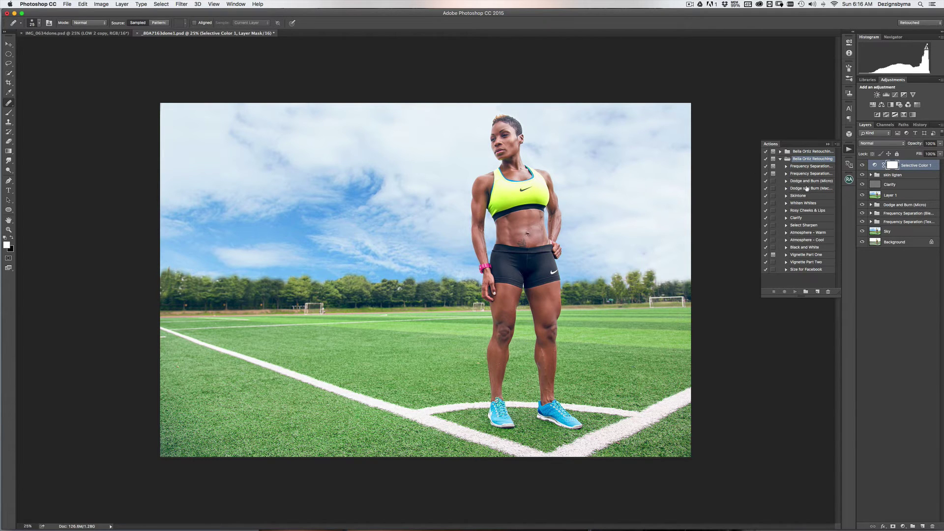
click(780, 159)
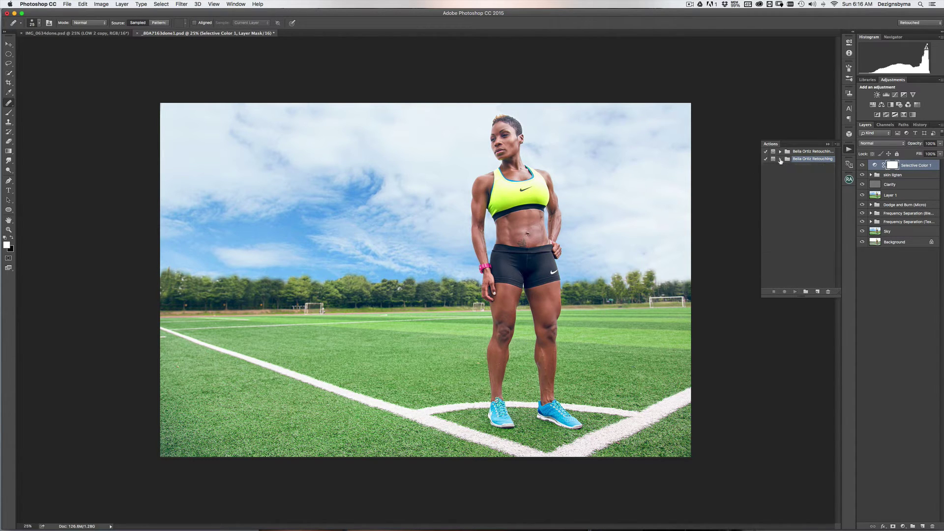
- Group all layers above the Background and stamp the visible result onto a new layer above the group
shift+click(909, 233)
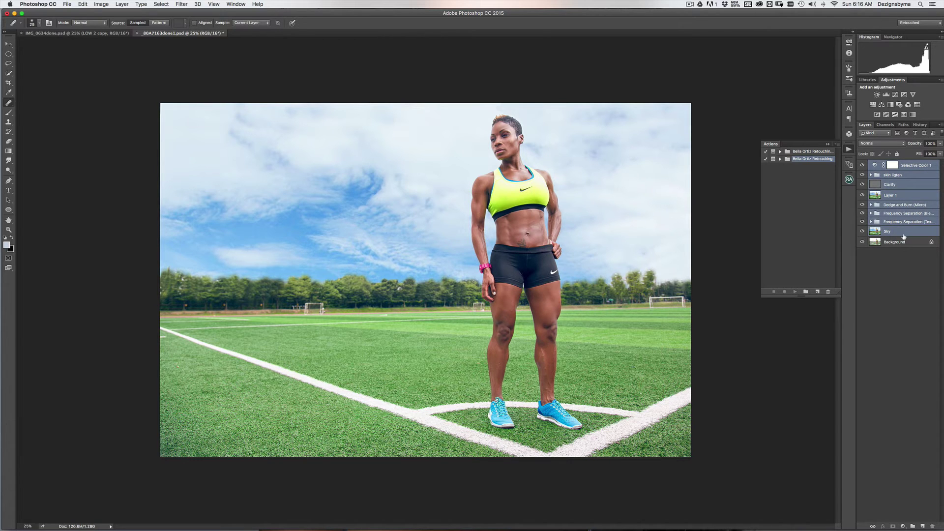
key(super+g)
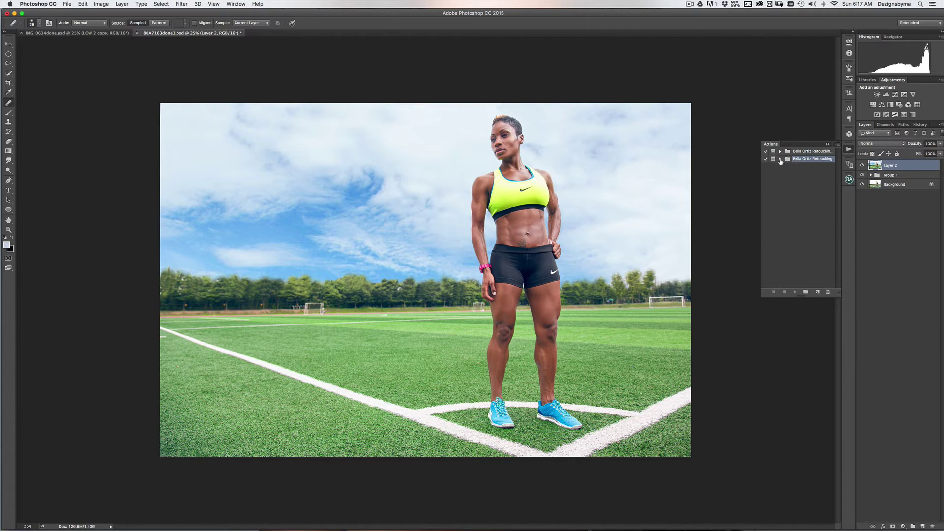
- Create an action named "Copy" in the Bella Ortiz Retouching set with the color Blue, and start recording it
click(780, 159)
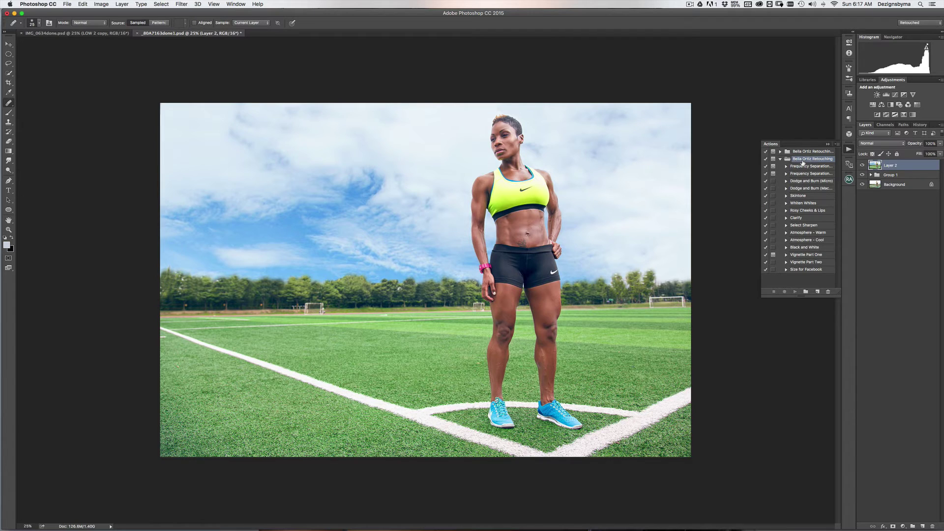
click(819, 292)
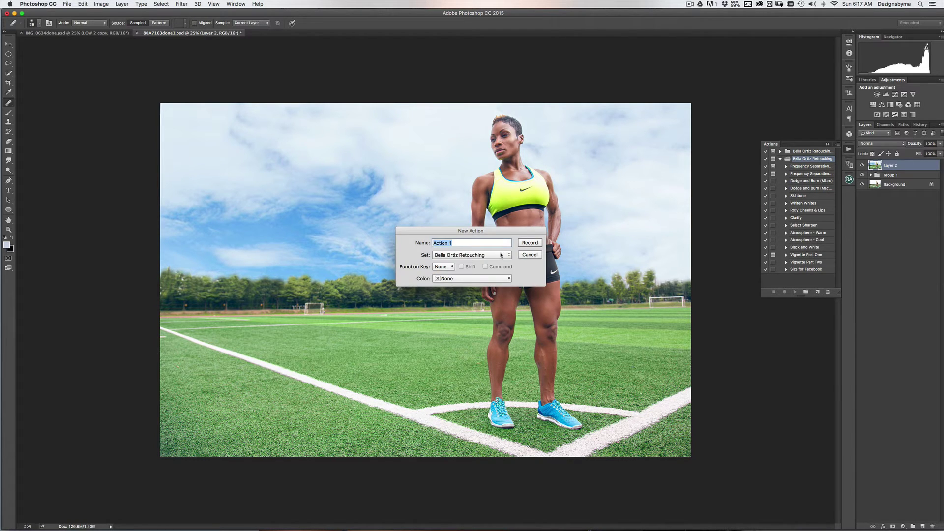
text(Copy)
click(440, 256)
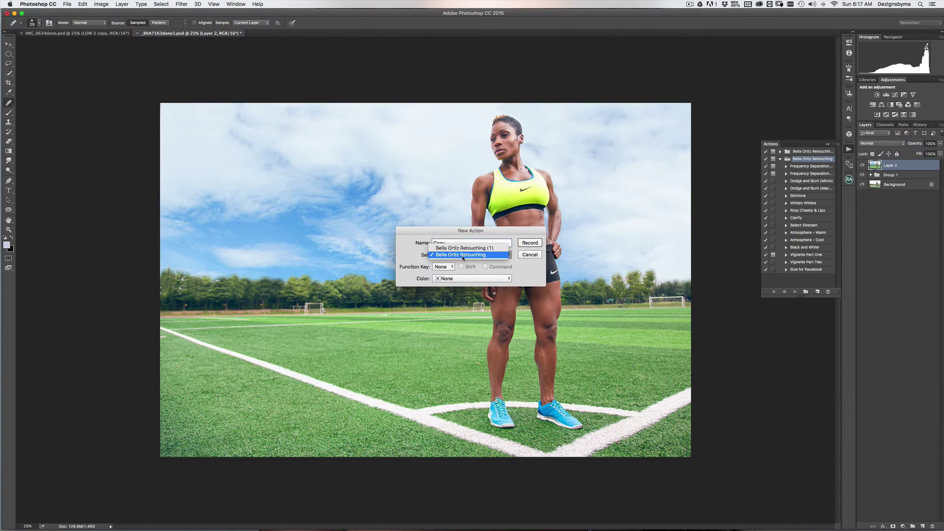
click(466, 255)
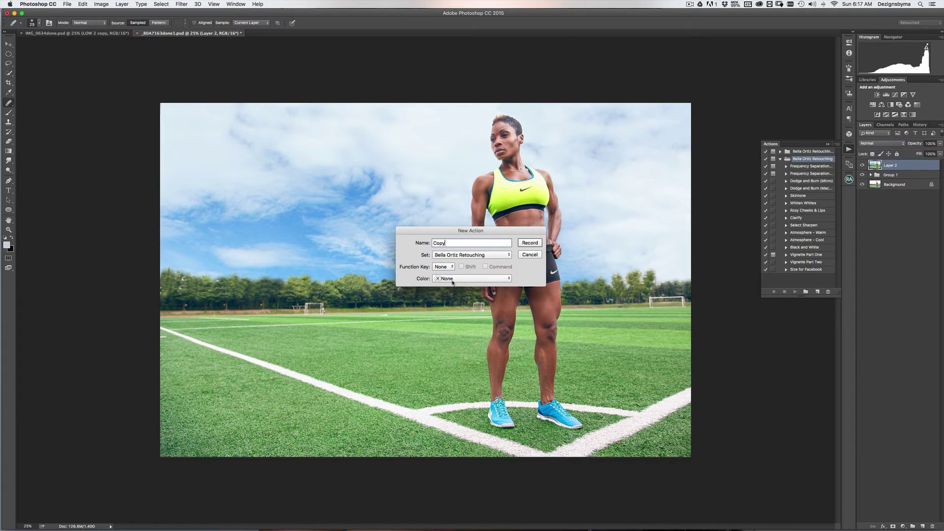
click(446, 279)
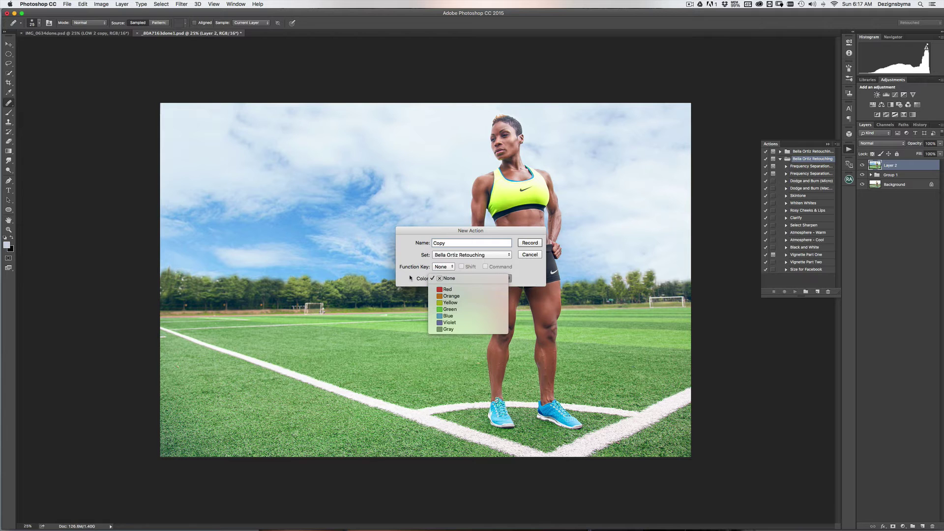
click(440, 317)
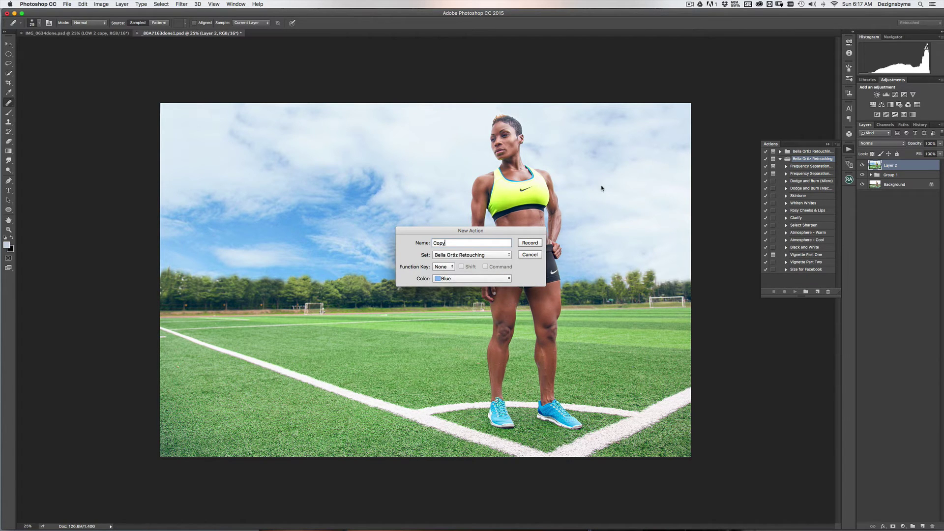
click(530, 243)
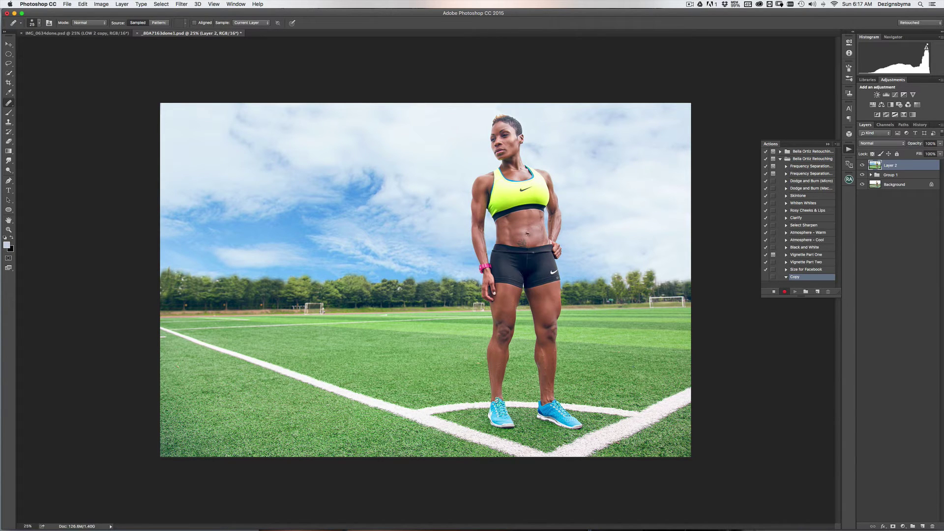
- Stop the recording and delete the Copy action together with its unwanted hand-movement commands
click(775, 293)
key(super+equal)
key(super+equal)
drag(608, 196, 557, 211)
key(super+equal)
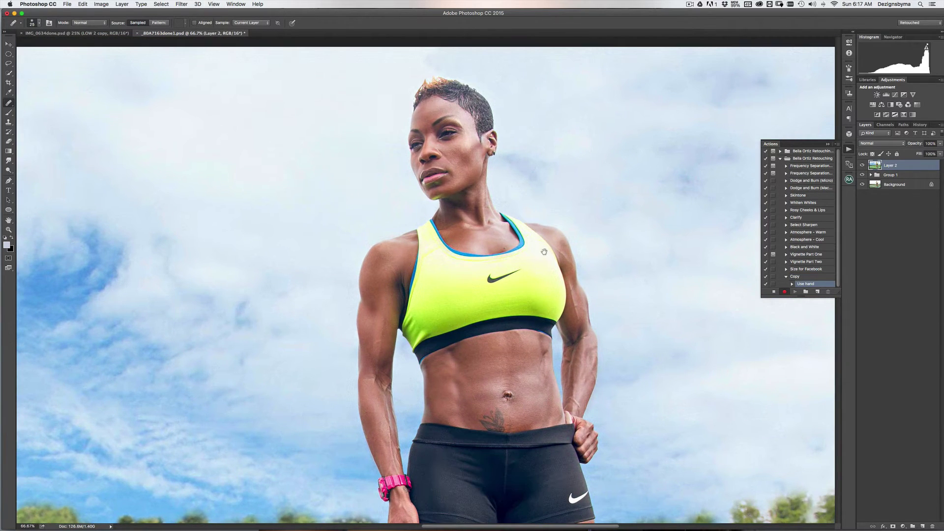
mouse_move(536, 254)
mouse_down()
mouse_move(531, 211)
mouse_move(526, 217)
mouse_up()
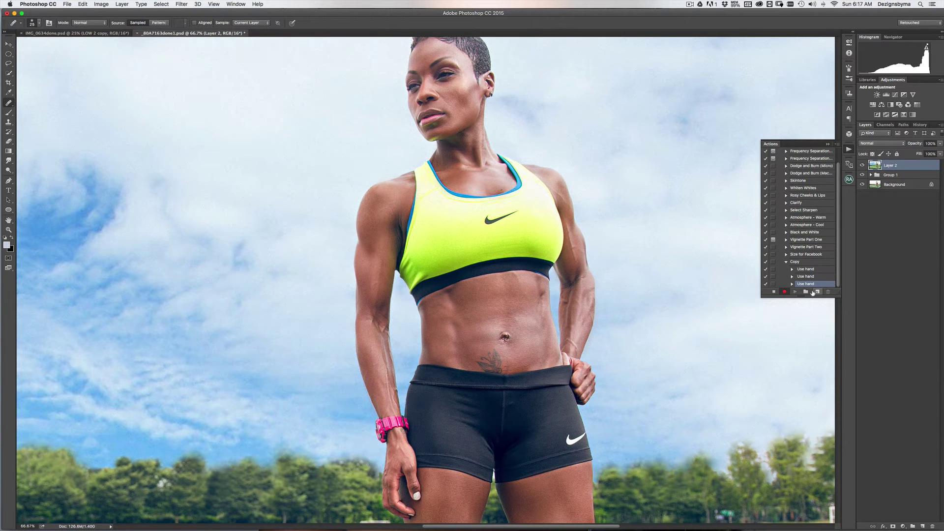
click(774, 291)
click(785, 292)
click(774, 291)
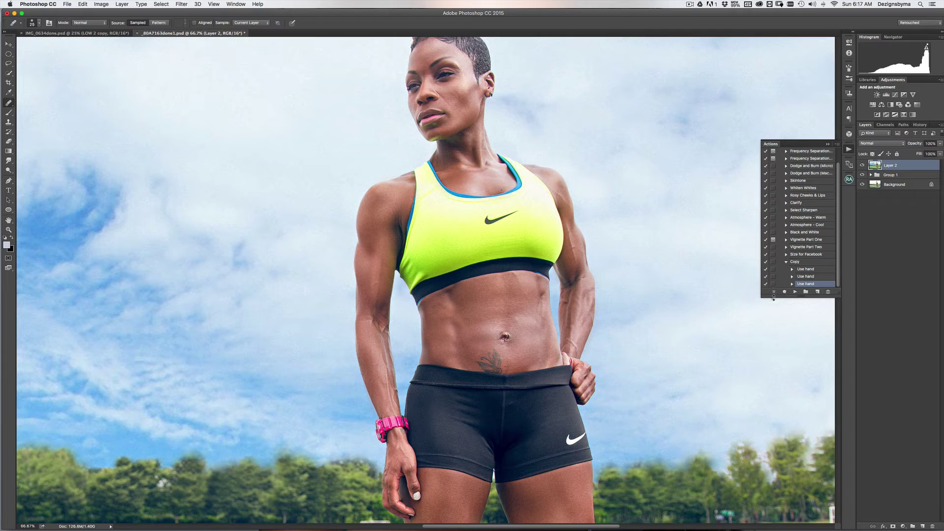
click(794, 261)
drag(795, 261, 828, 292)
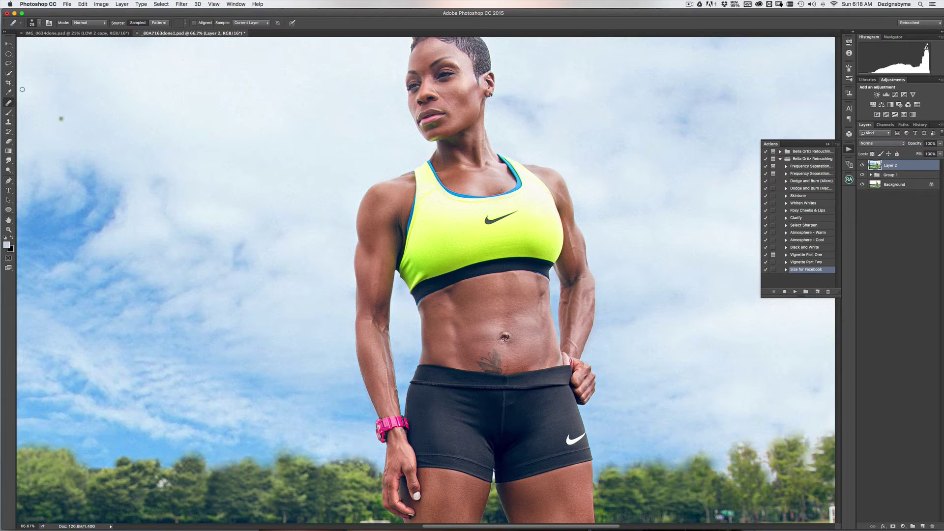
- Create a new action named "Copy" in the Bella Ortiz Retouching set with the color Blue, and start recording
click(818, 292)
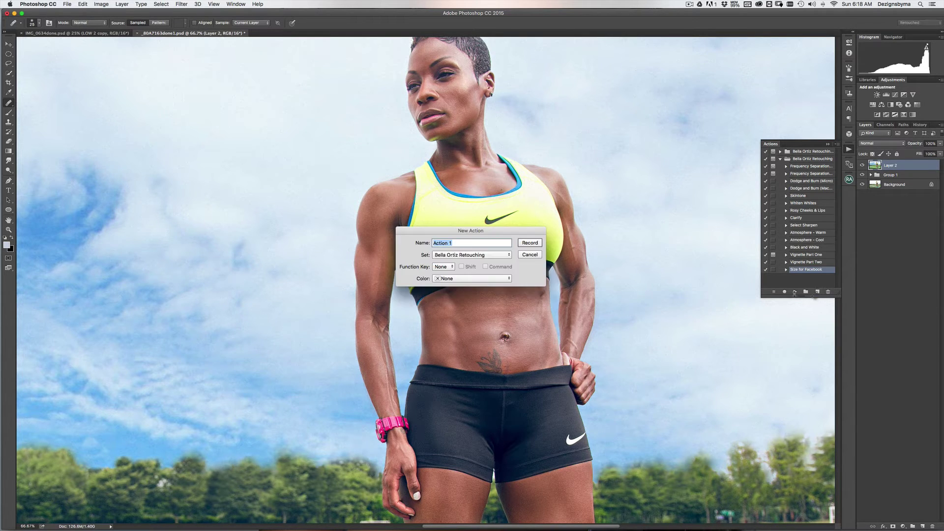
text(Cp)
click(489, 278)
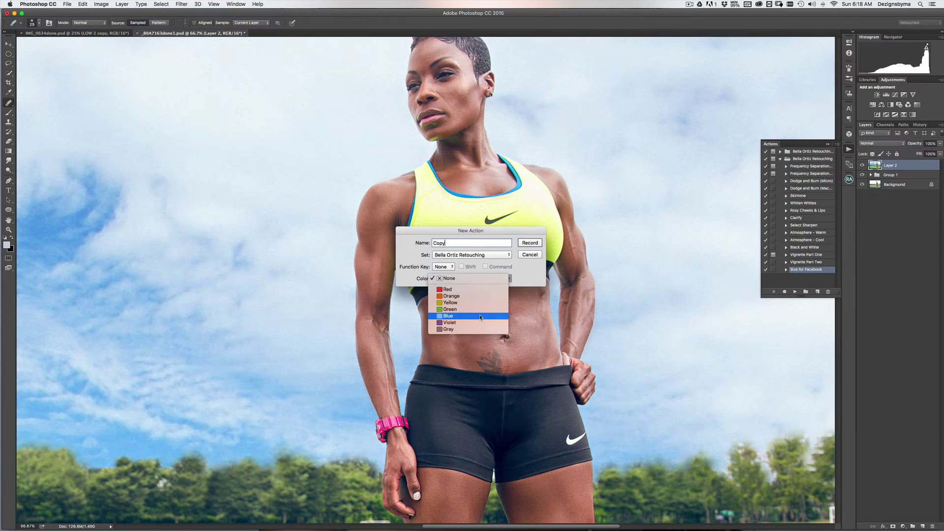
click(481, 317)
click(526, 244)
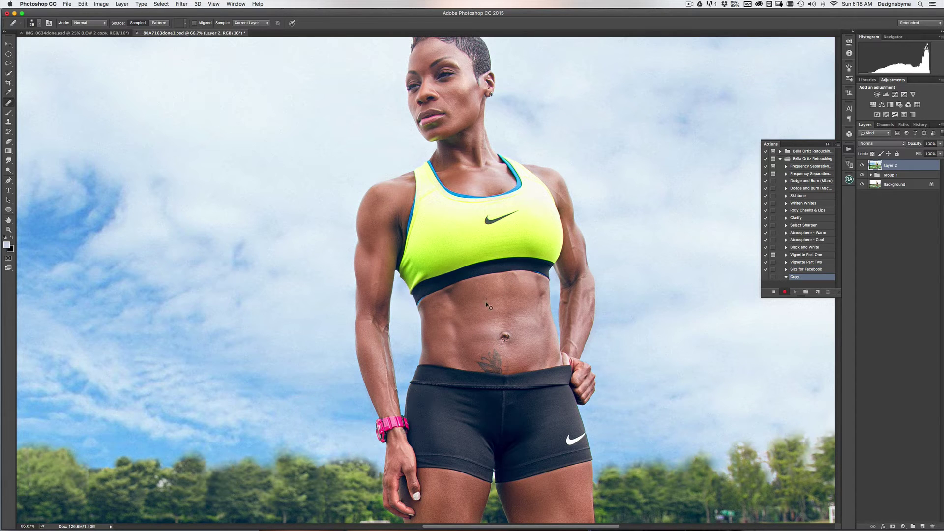
- Record a Lasso selection on the athlete's abdomen being copied and pasted onto its own layer
click(9, 64)
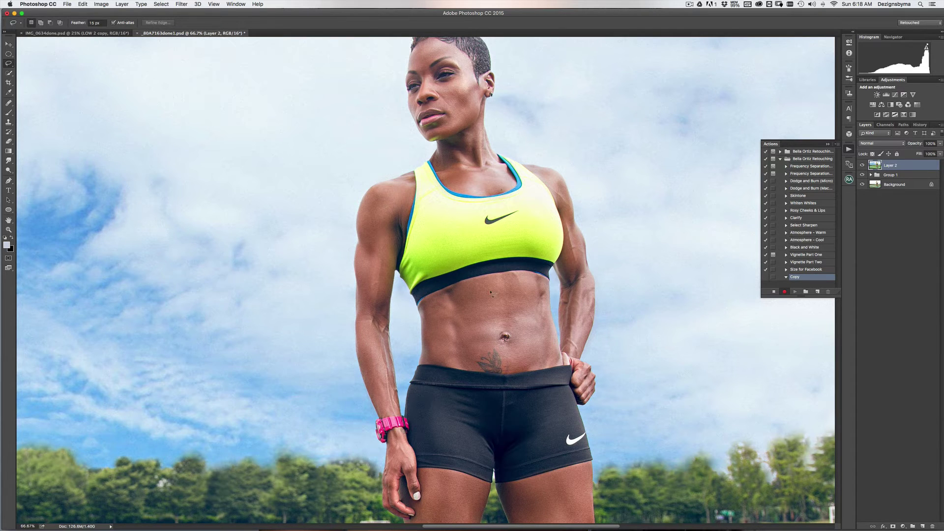
drag(484, 294, 486, 295)
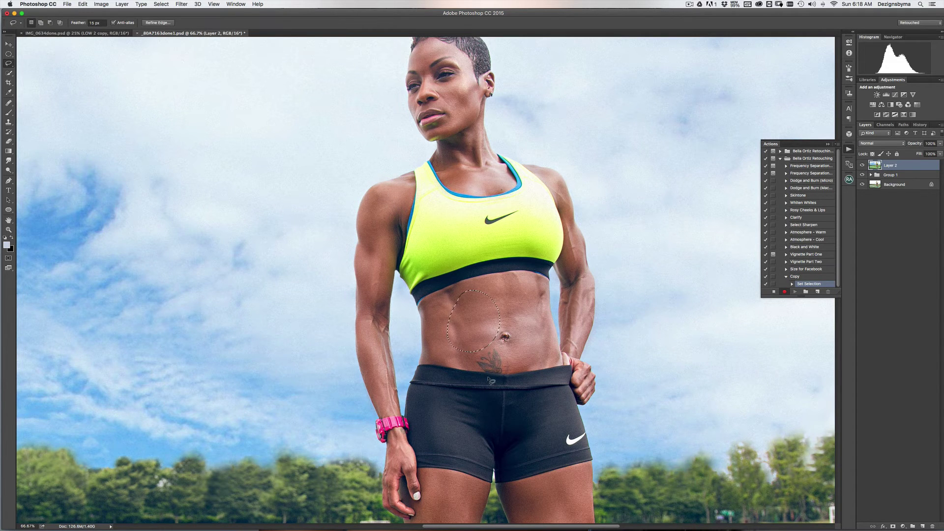
key(super+c)
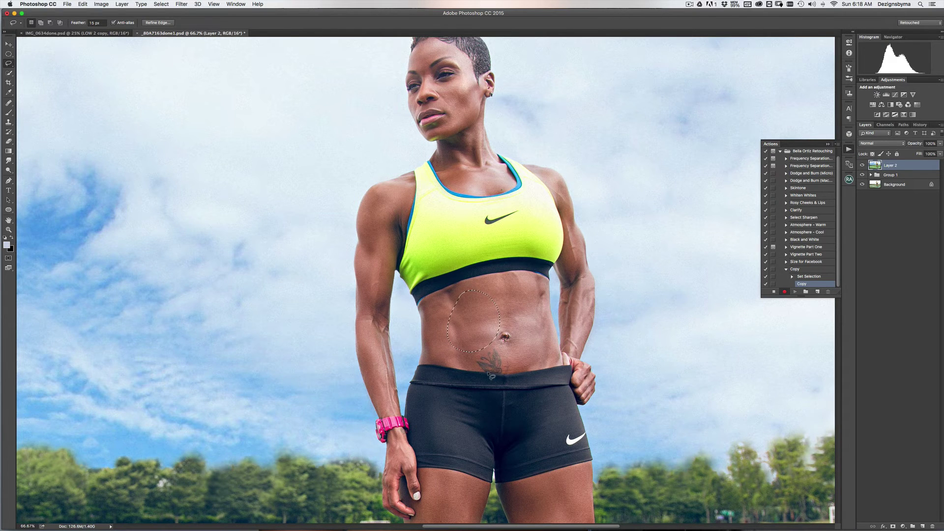
key(super+d)
key(super+v)
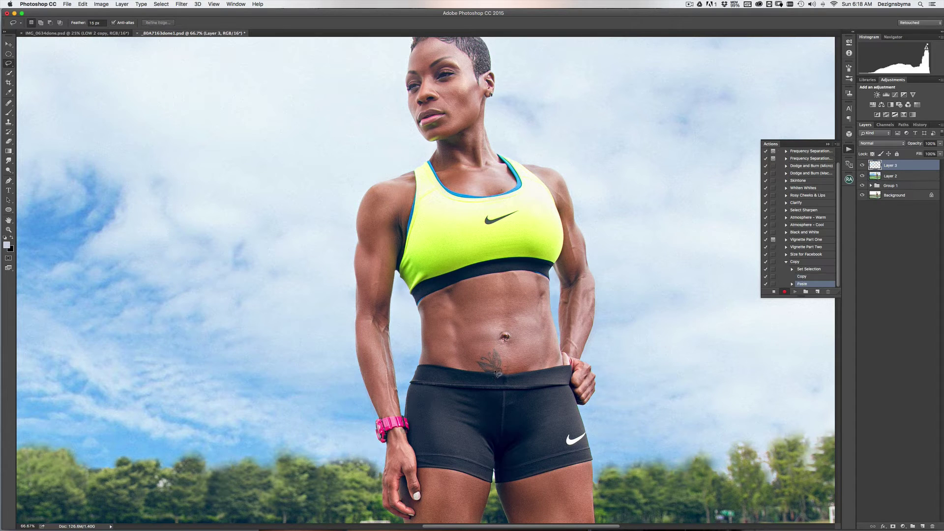
- Stop recording, remove the Set Selection command from the Copy action, and delete the pasted layer
click(801, 270)
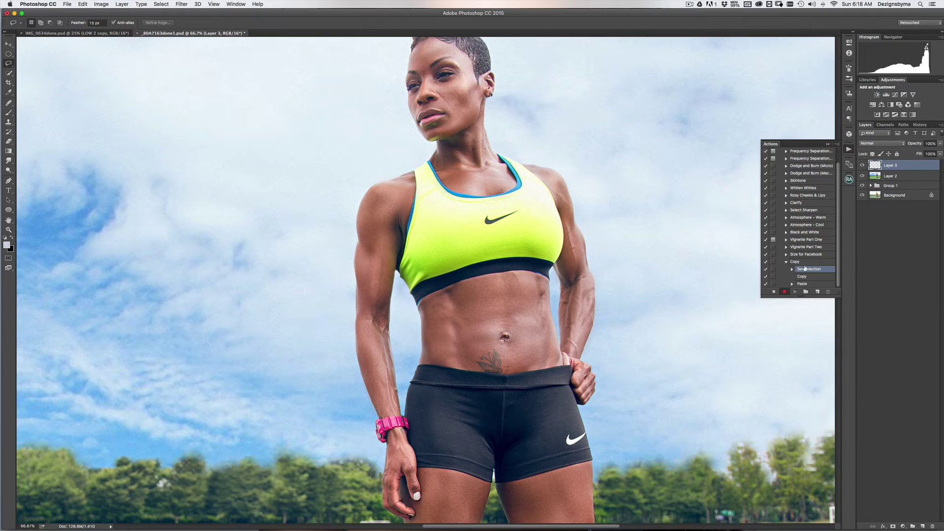
click(774, 292)
drag(805, 270, 828, 292)
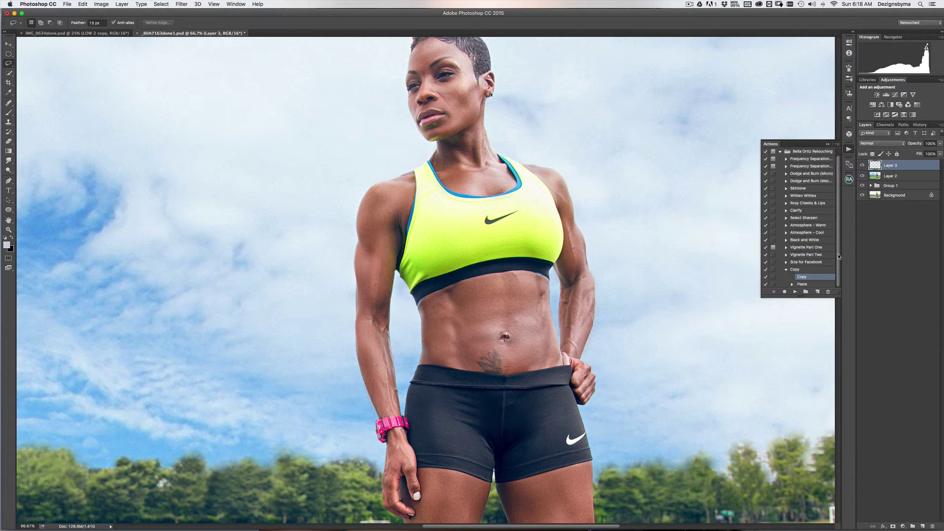
drag(937, 170, 937, 524)
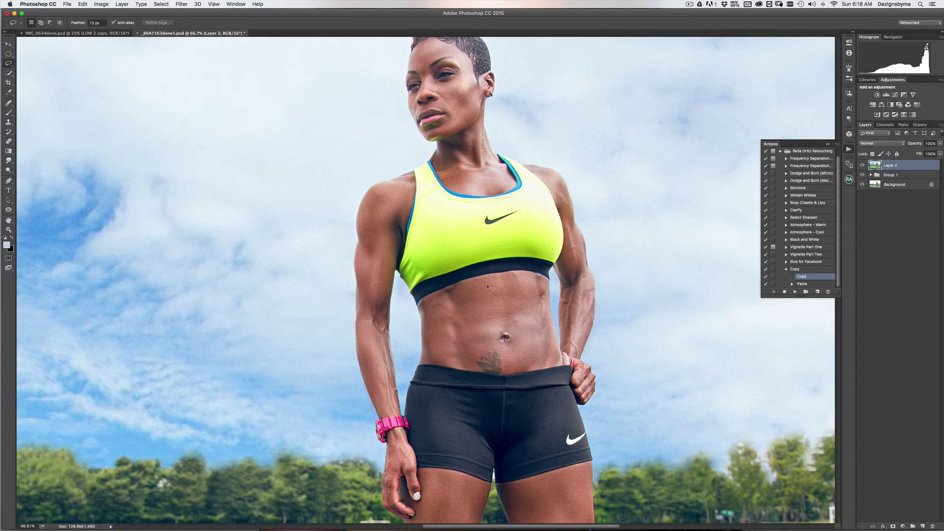
- Test the Copy action on a lassoed patch of the athlete's abdomen, and delete the resulting layer
mouse_move(470, 354)
mouse_down()
mouse_move(487, 281)
mouse_move(500, 325)
mouse_move(472, 352)
mouse_up()
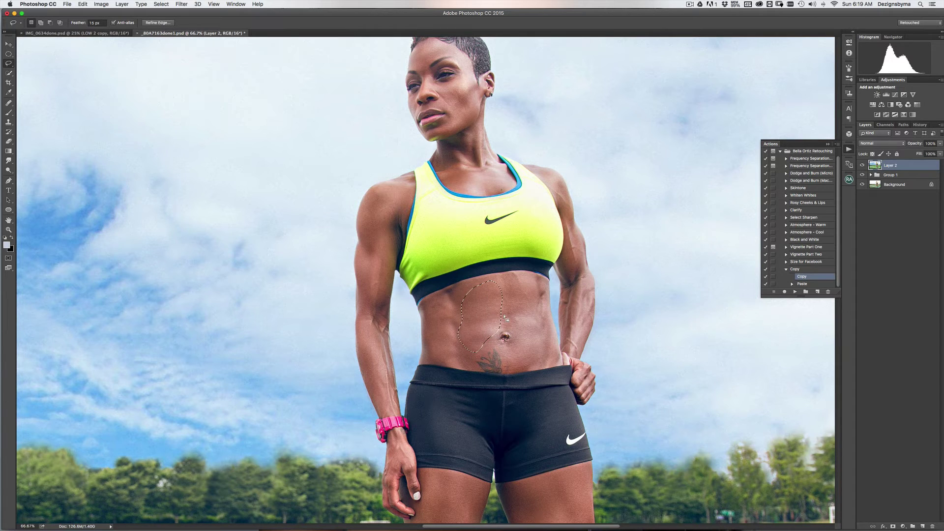
click(797, 269)
click(787, 270)
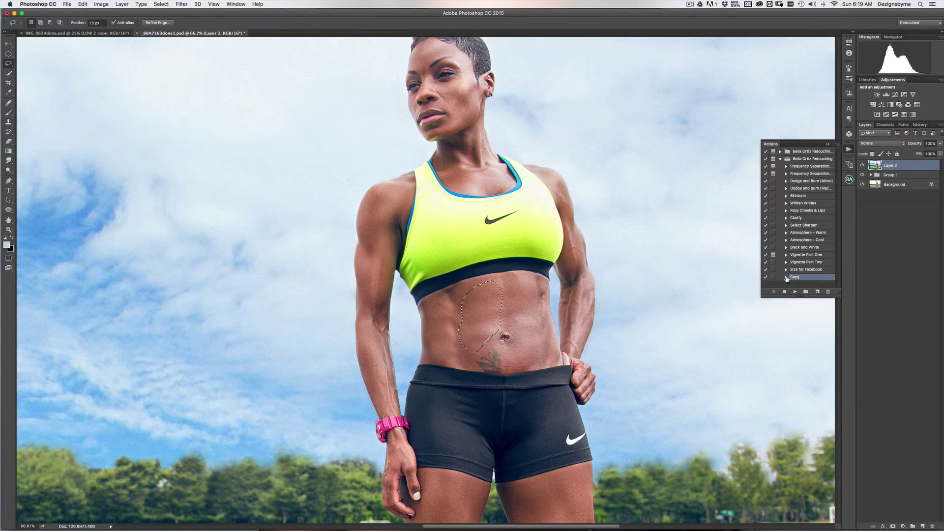
click(795, 292)
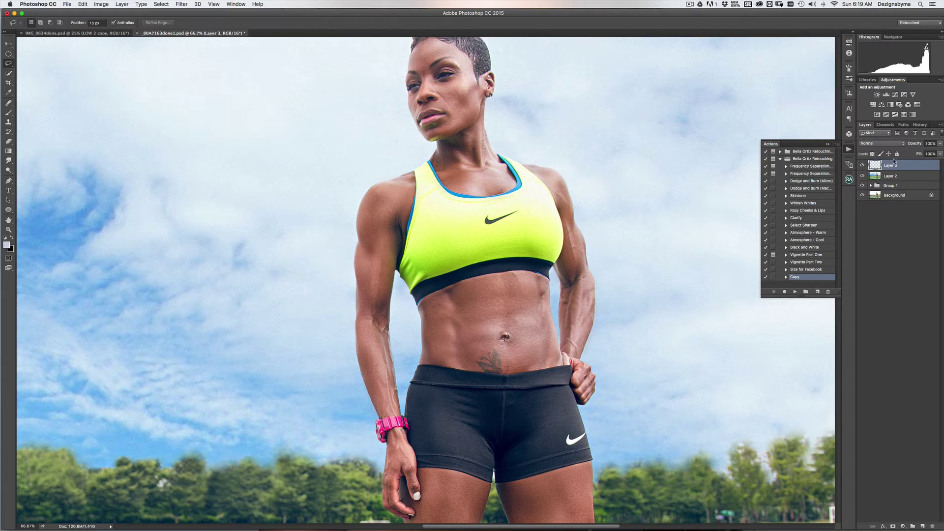
drag(895, 161, 924, 472)
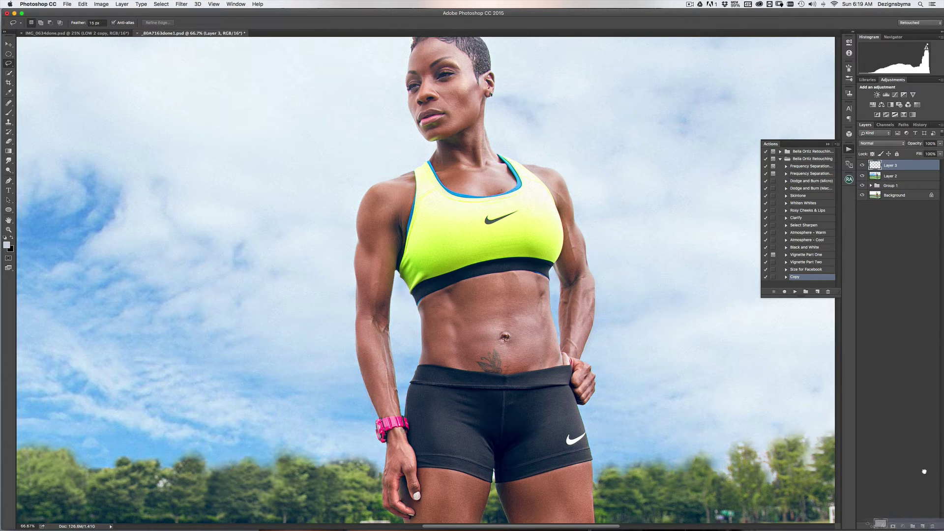
- Examine the commands recorded inside the Copy action, including the options of its Paste command
click(786, 278)
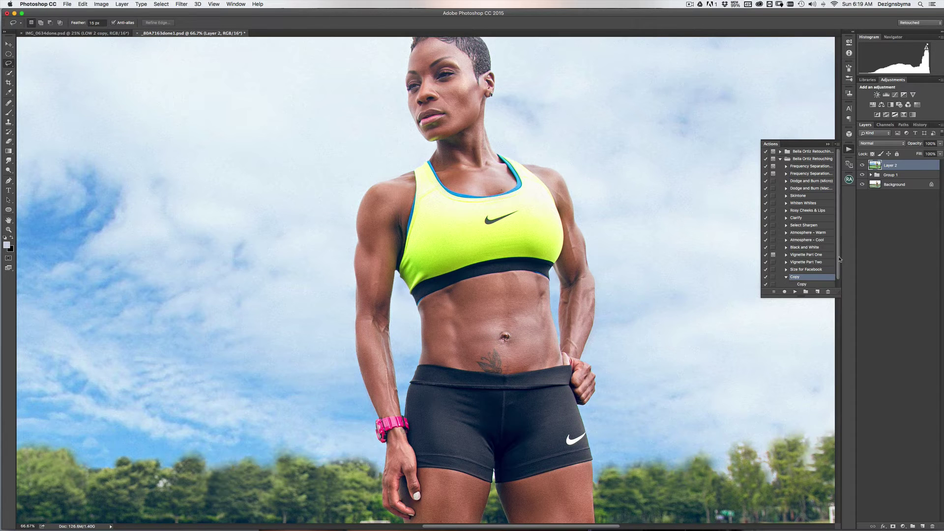
scroll(813, 278, down, 1)
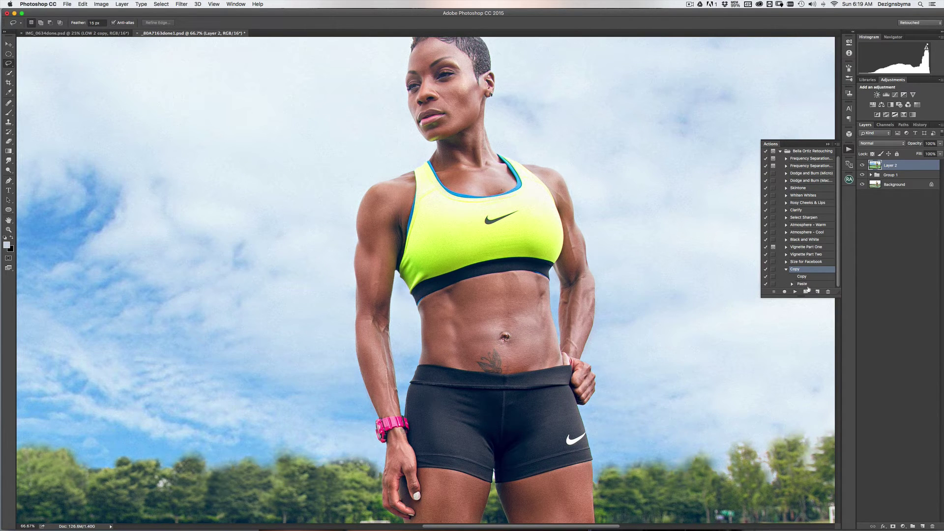
scroll(812, 276, down, 1)
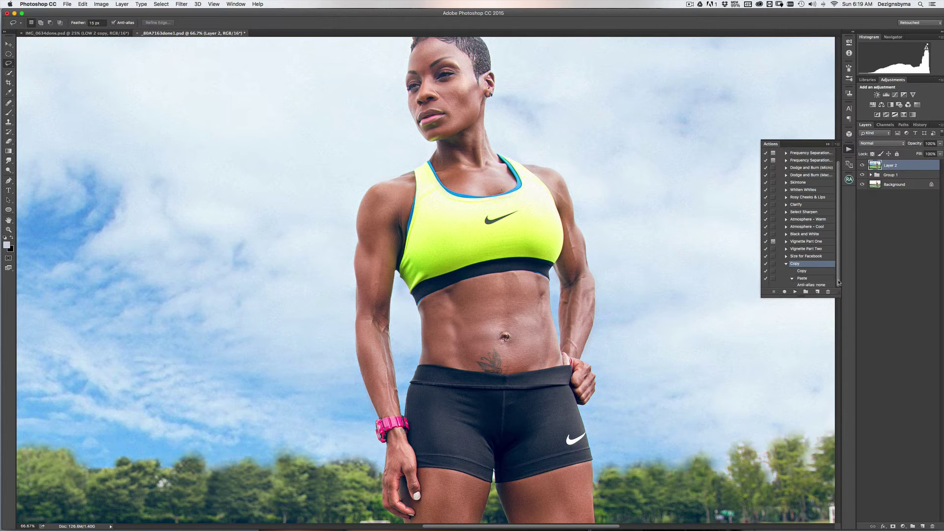
click(792, 280)
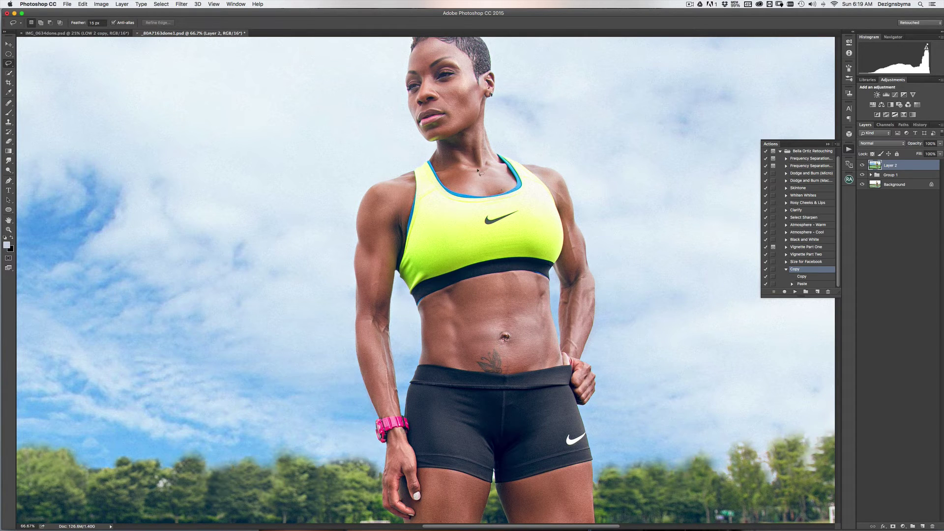
- Lasso the athlete's sports top, play the Copy action on it, and temporarily isolate the pasted layer to check it
mouse_move(501, 159)
mouse_down()
mouse_move(422, 169)
mouse_move(395, 213)
mouse_move(400, 279)
mouse_move(464, 310)
mouse_move(554, 272)
mouse_move(537, 165)
mouse_up()
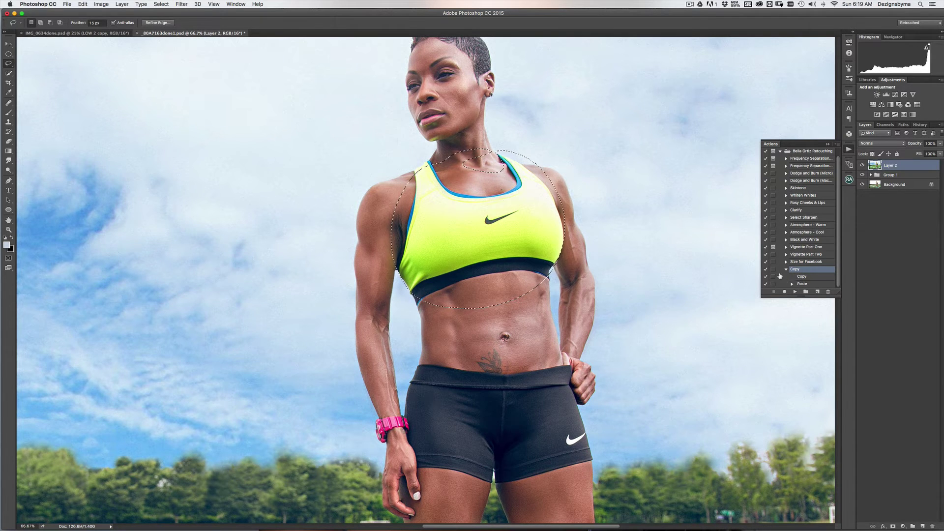
click(795, 291)
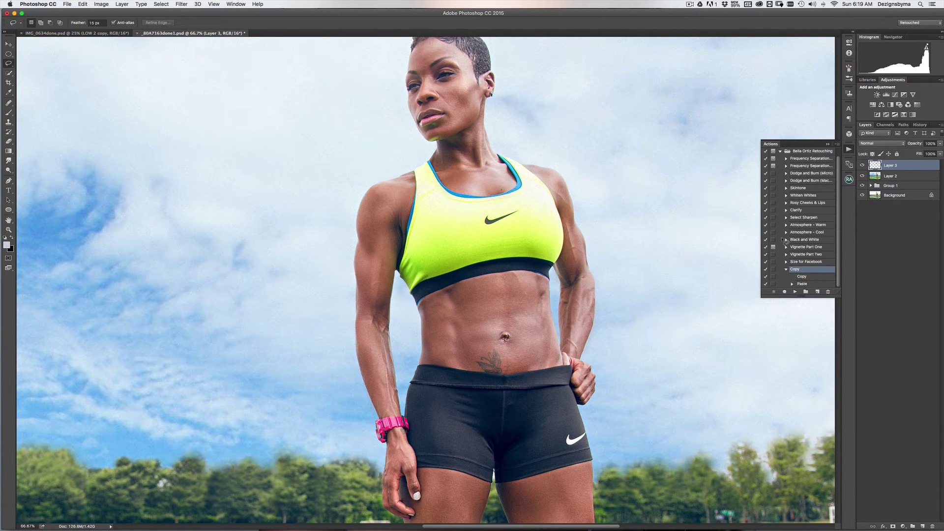
drag(862, 175, 863, 202)
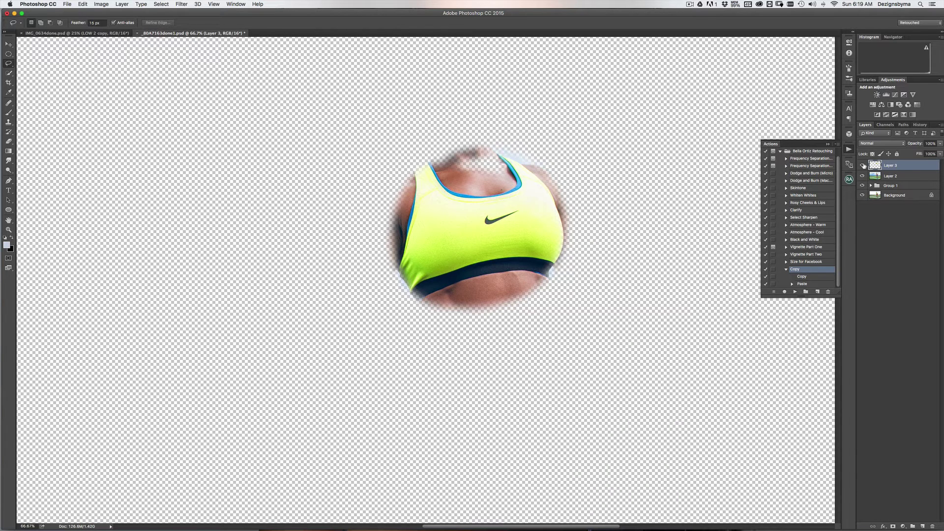
click(862, 175)
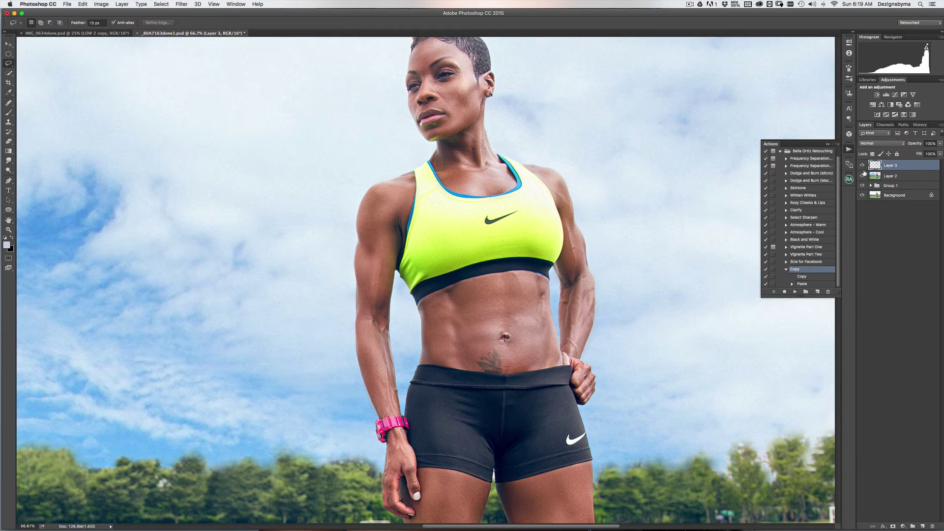
click(786, 270)
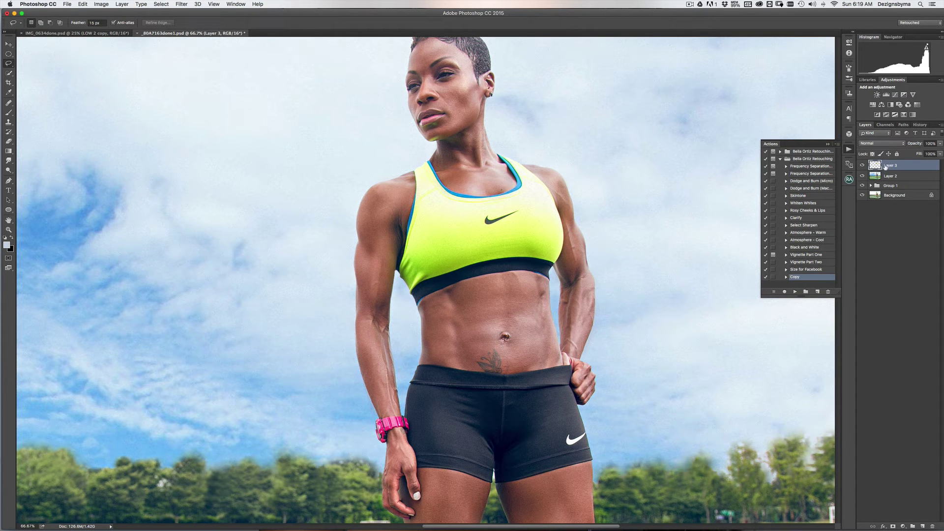
mouse_move(885, 168)
mouse_down()
mouse_move(906, 164)
mouse_move(896, 170)
mouse_up()
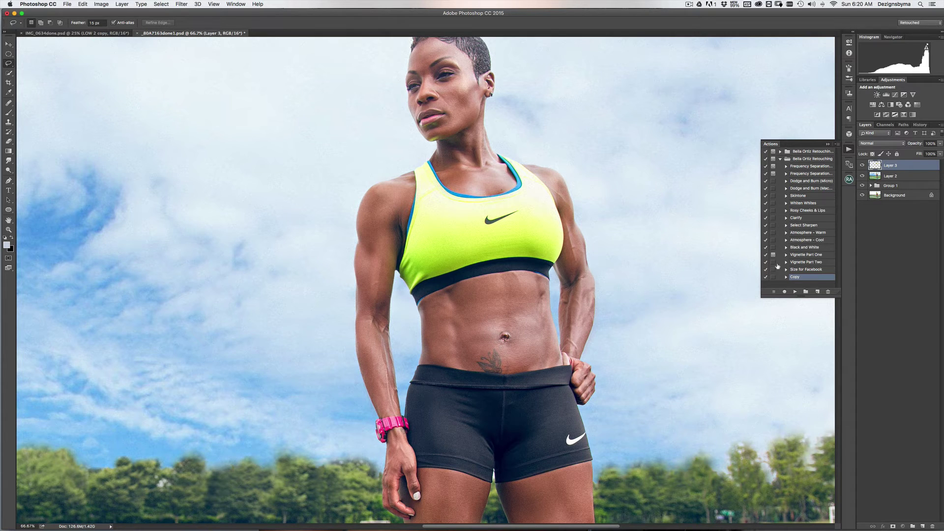
- Create an action named "Blend" in the Bella Ortiz Retouching set with the color Blue, and start recording it
click(818, 292)
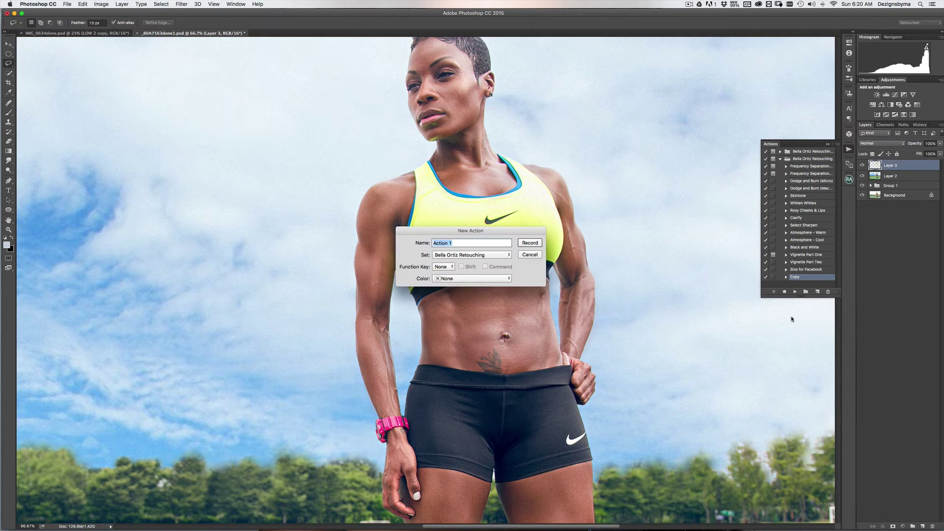
text(Blend)
click(452, 278)
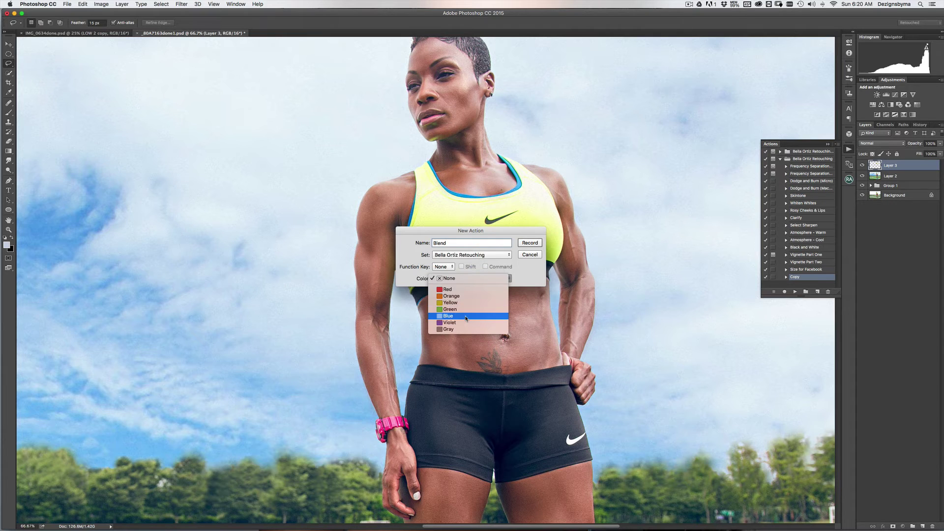
click(455, 322)
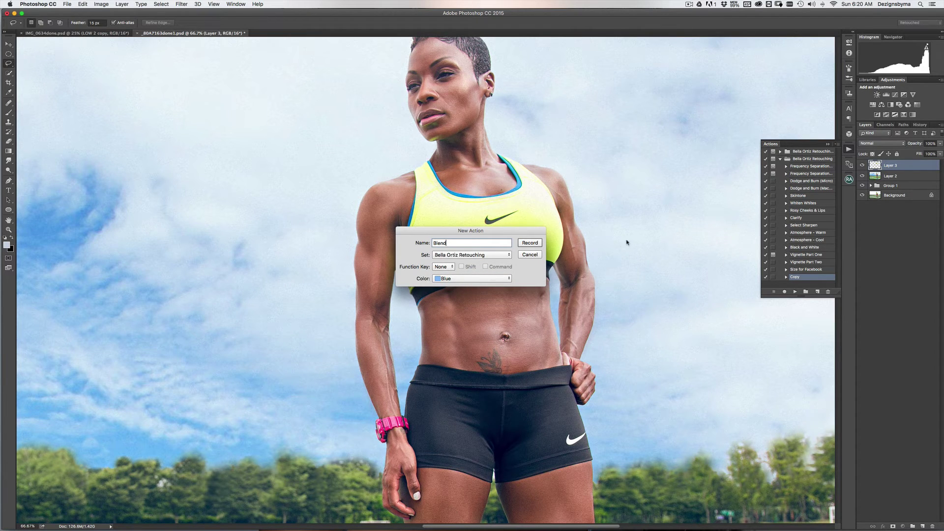
click(530, 243)
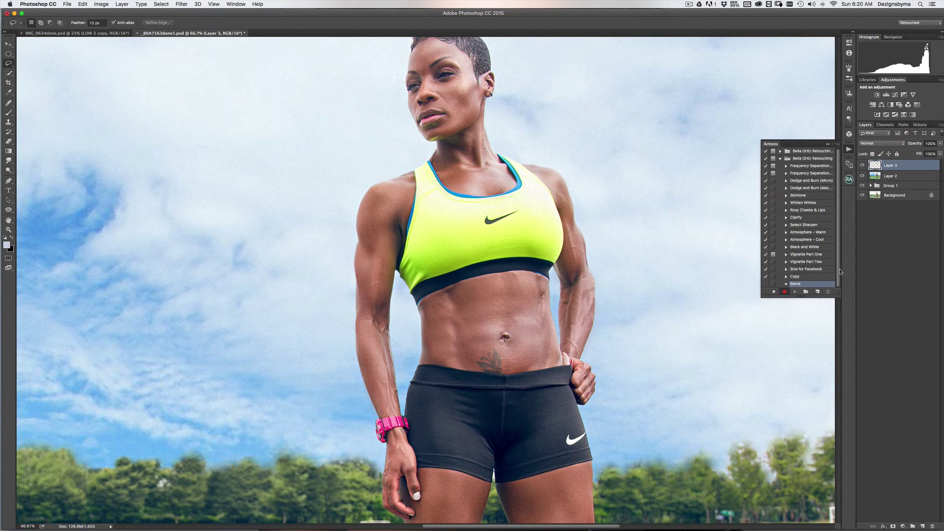
- Record a Gaussian Blur with a radius of 13.0 pixels in the Blend action, stop recording, and collapse the action
click(183, 5)
mouse_move(217, 92)
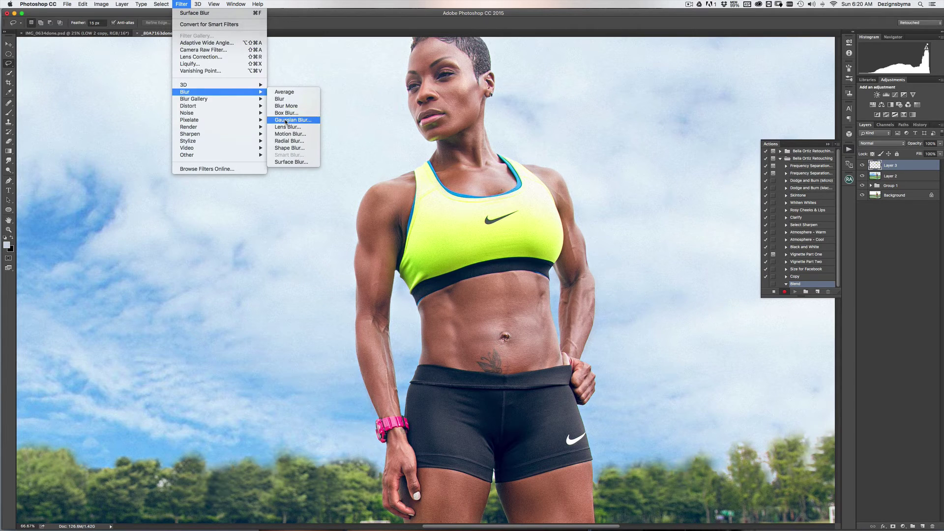
click(286, 121)
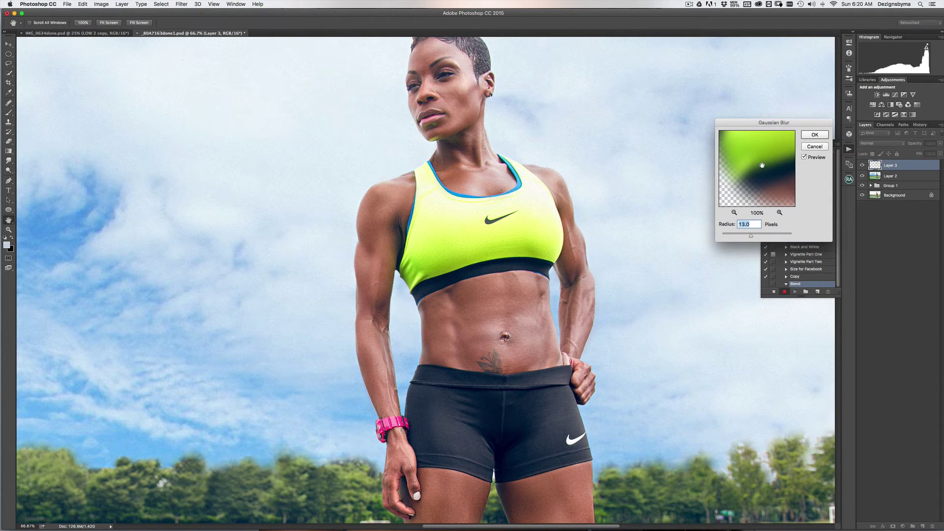
drag(762, 165, 721, 179)
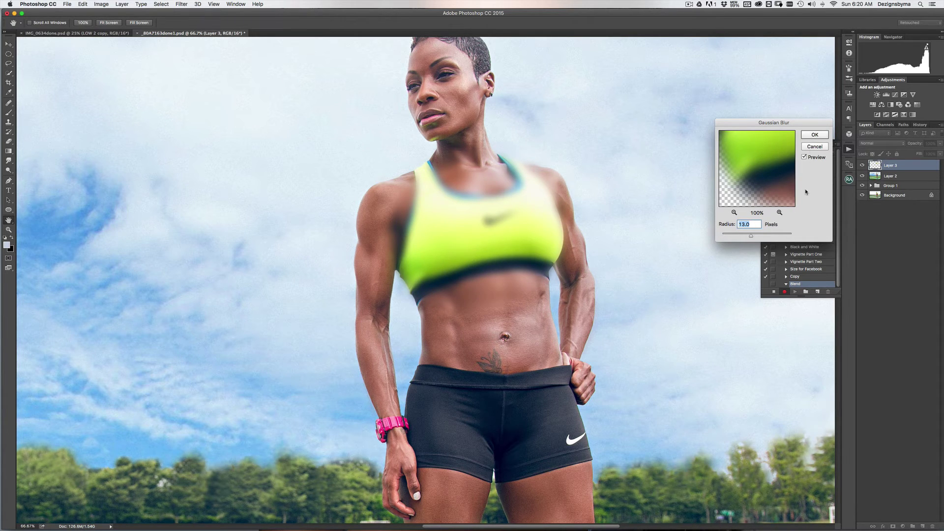
key(Return)
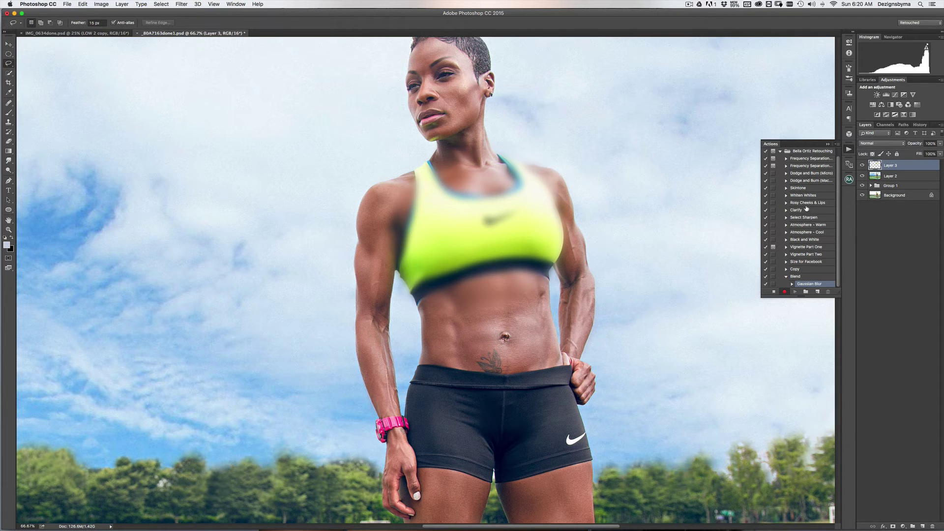
click(774, 292)
click(786, 276)
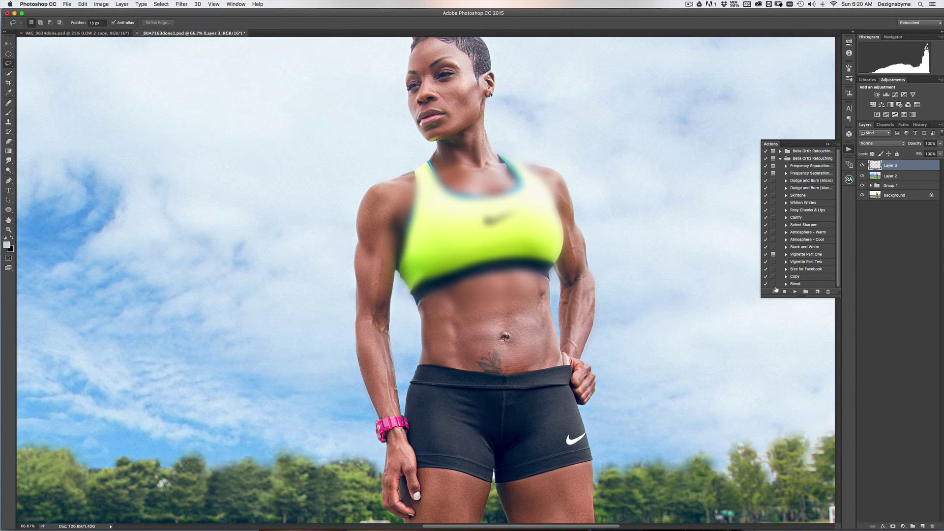
- Delete the blurred Layer 3 containing the pasted sports top
click(773, 173)
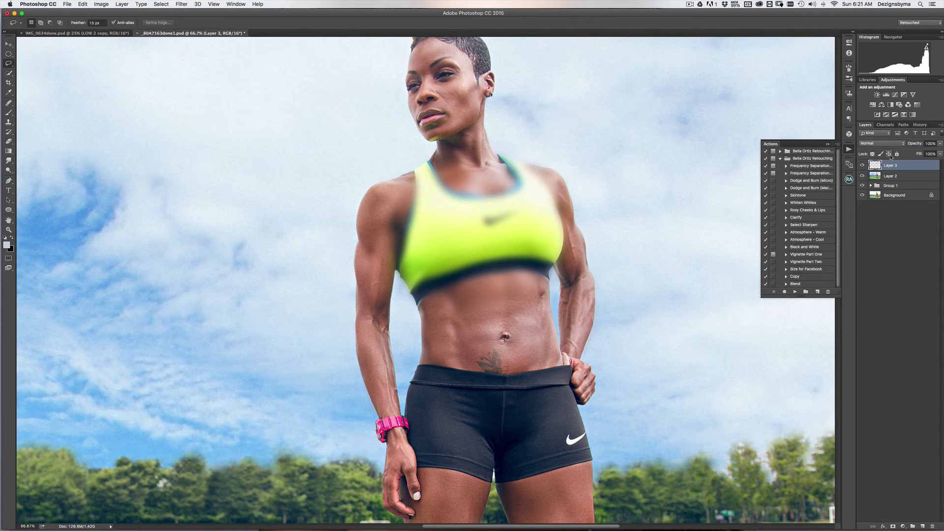
drag(896, 166, 938, 507)
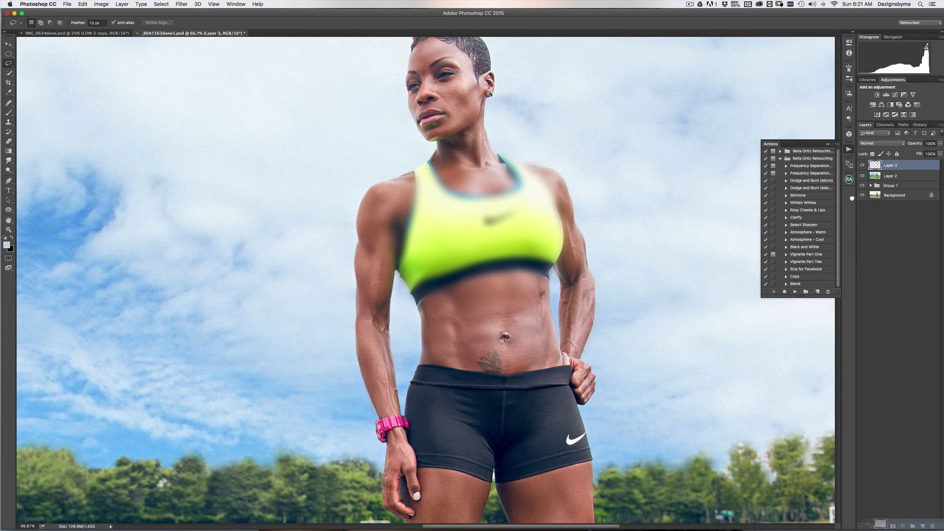
key(Delete)
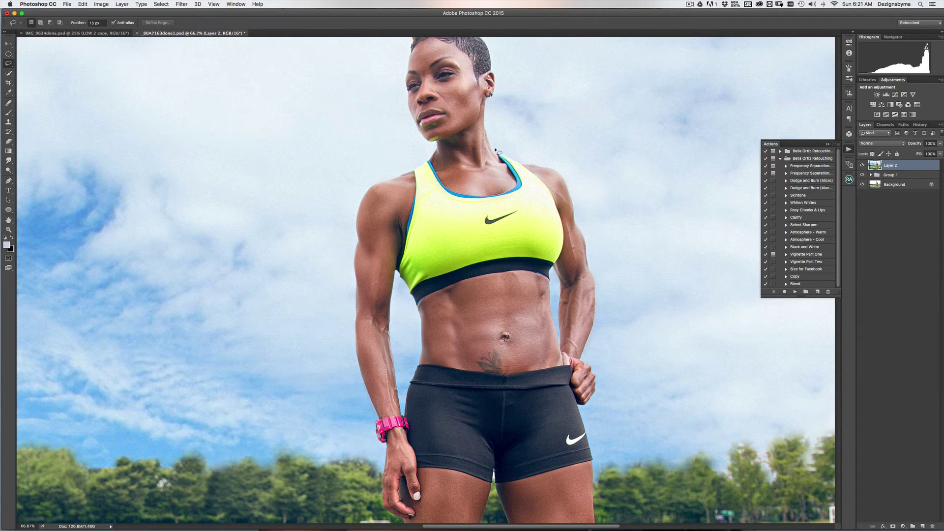
- Lasso the athlete's sports top, and turn on dialog display for the Blend action
mouse_move(490, 185)
mouse_down()
mouse_move(385, 247)
mouse_move(465, 314)
mouse_move(460, 148)
mouse_up()
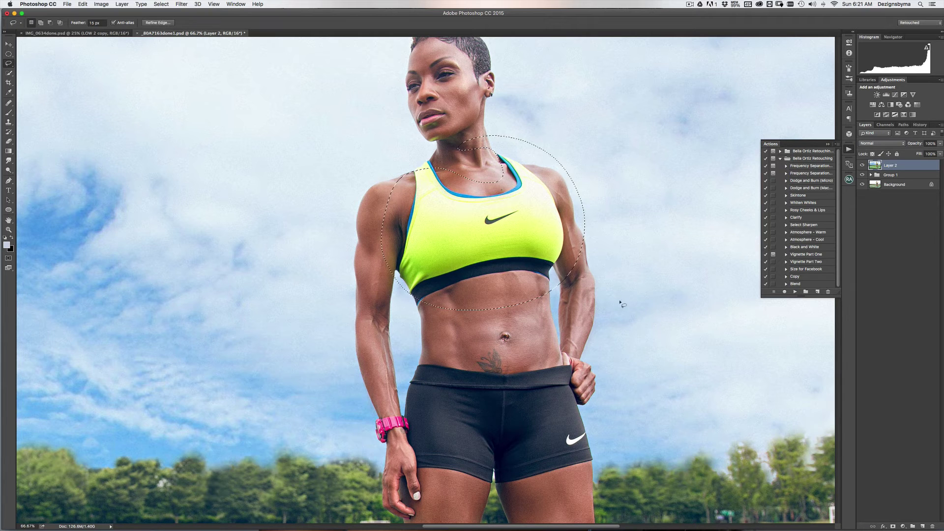
click(806, 277)
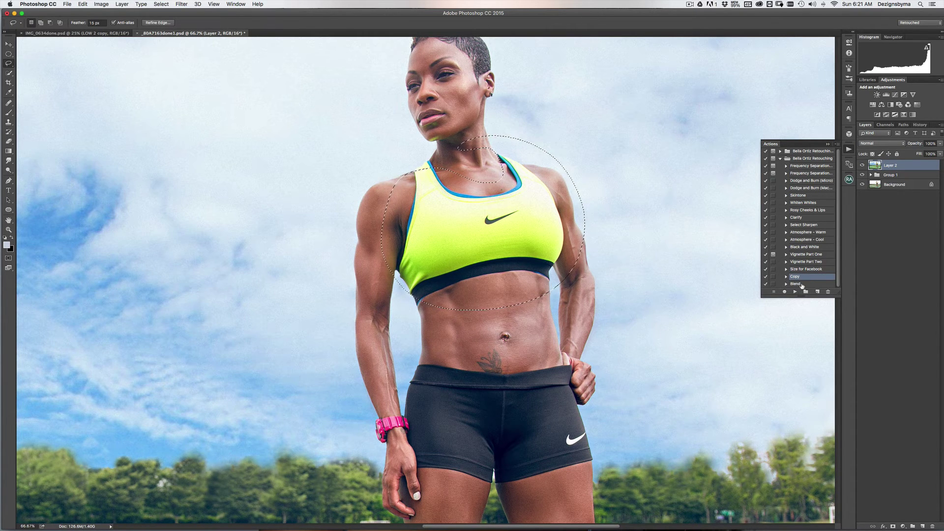
click(795, 284)
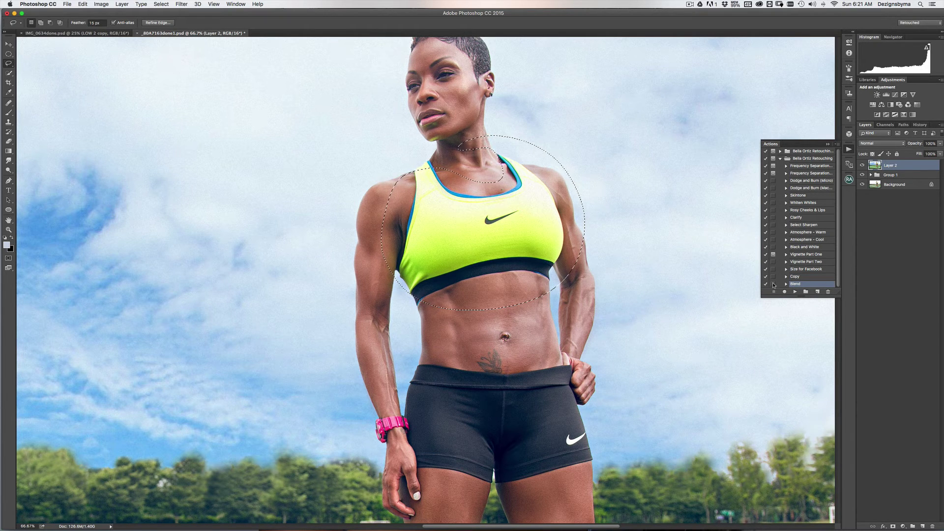
click(773, 286)
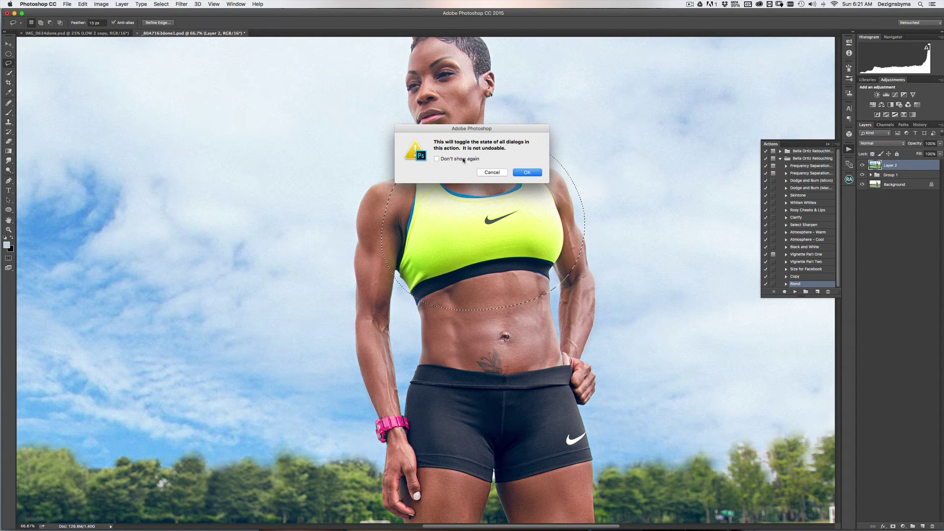
click(528, 173)
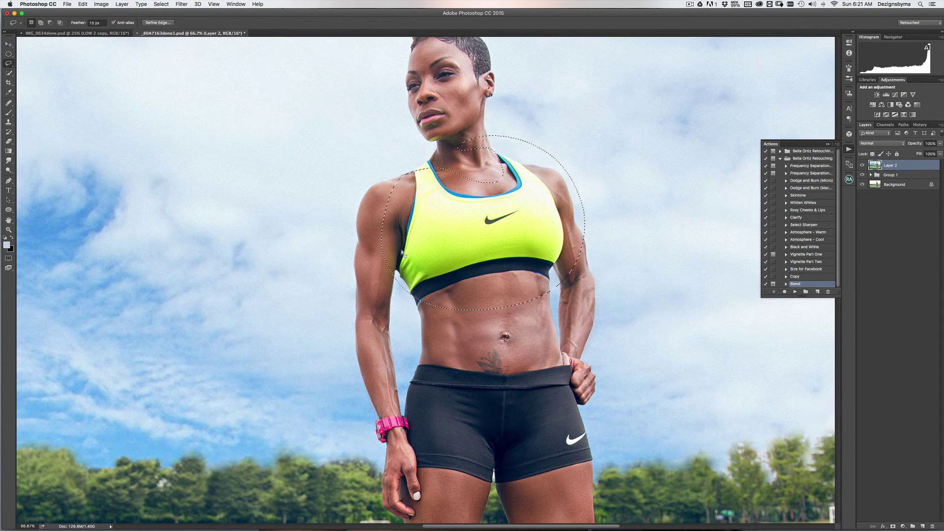
- Test the Copy and Blend actions on the lassoed sports top, accepting a 13.0-pixel blur radius, and delete the resulting layer
click(795, 291)
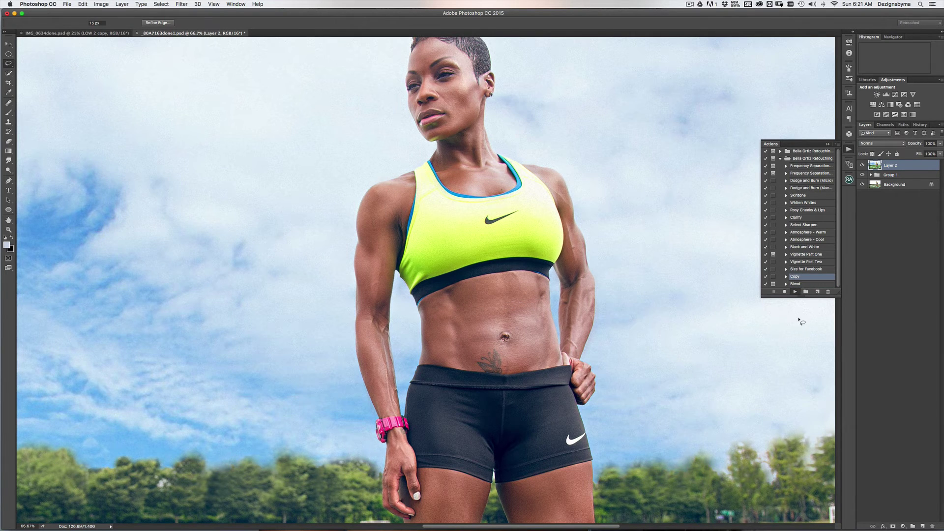
click(807, 284)
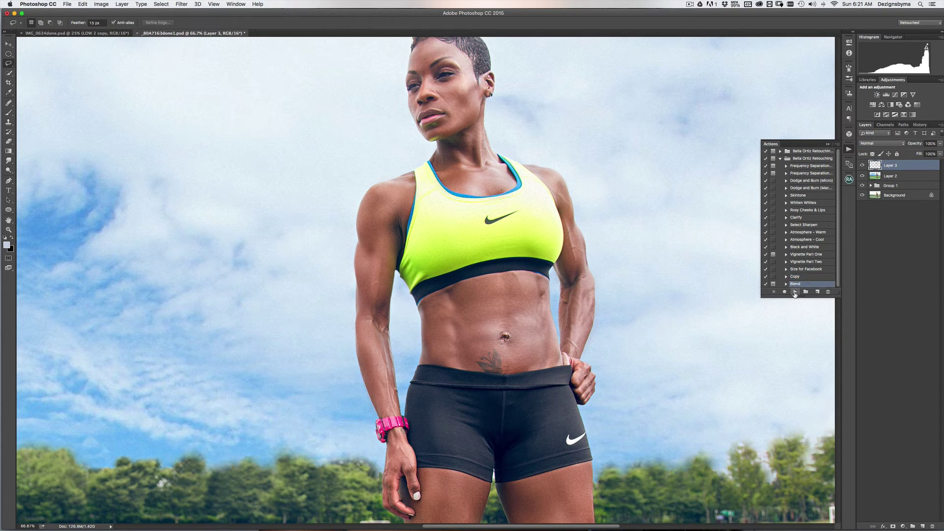
click(796, 292)
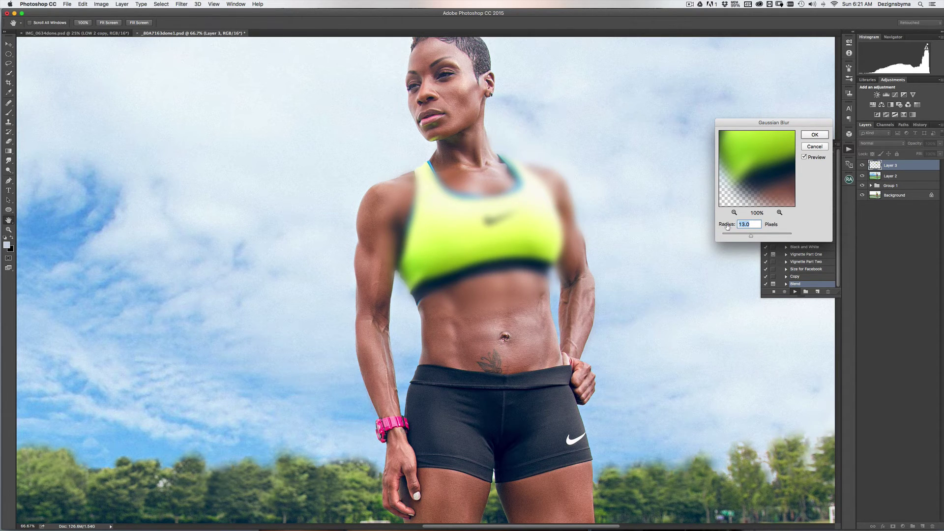
click(815, 137)
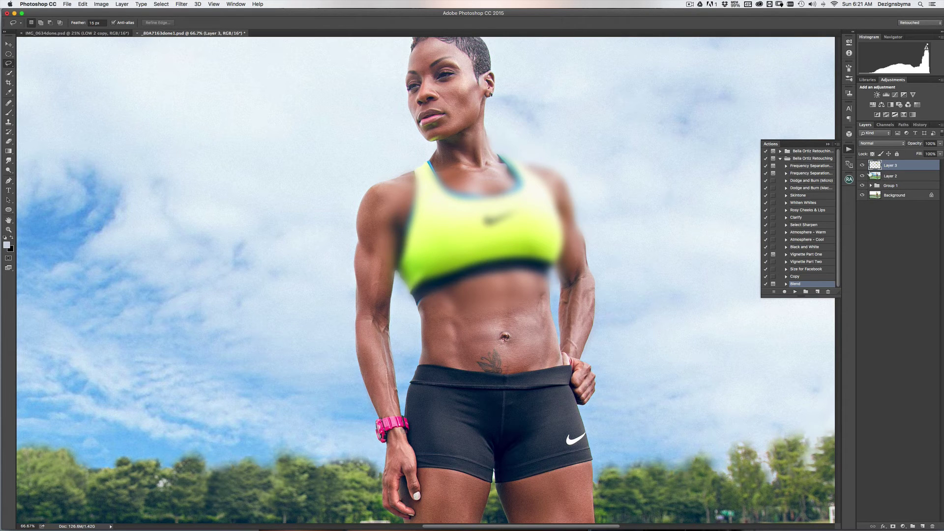
drag(878, 167, 883, 521)
drag(895, 168, 932, 519)
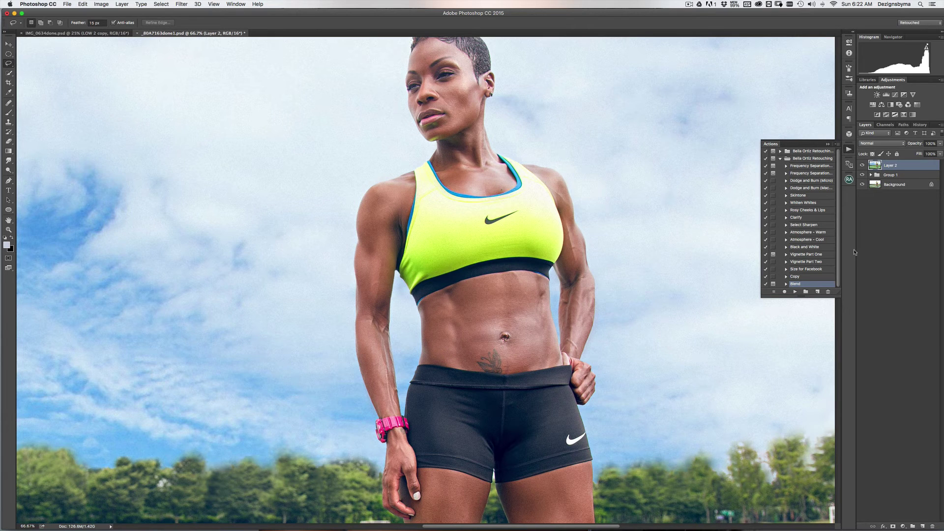
- Test the Copy and Blend actions on the lassoed arm and torso with Blend's dialog display temporarily off, discarding the resulting layer
click(773, 284)
click(527, 172)
click(813, 278)
mouse_move(427, 190)
mouse_down()
mouse_move(485, 423)
mouse_move(416, 165)
mouse_up()
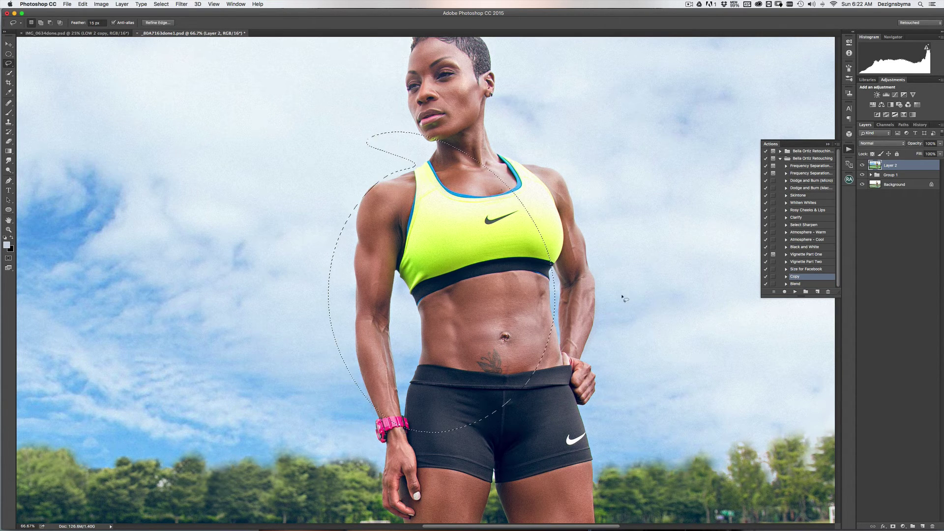
click(795, 292)
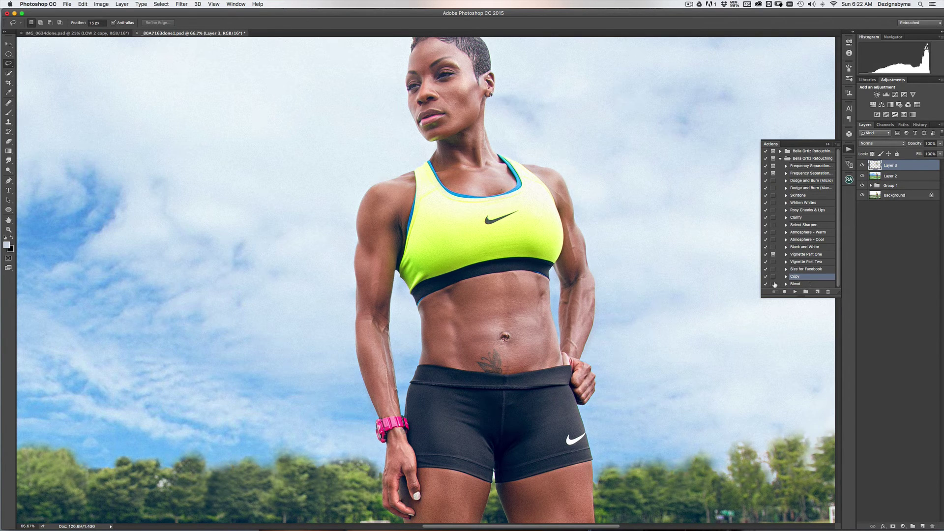
click(794, 284)
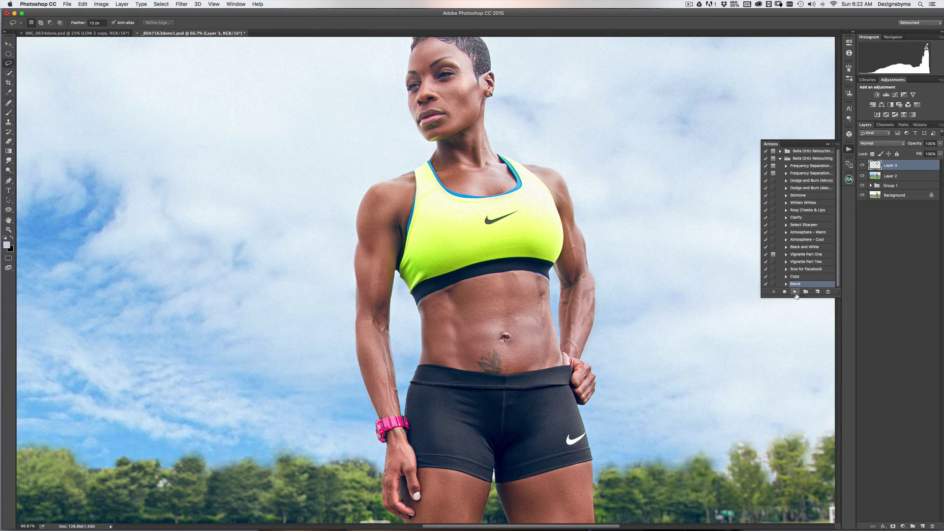
click(795, 292)
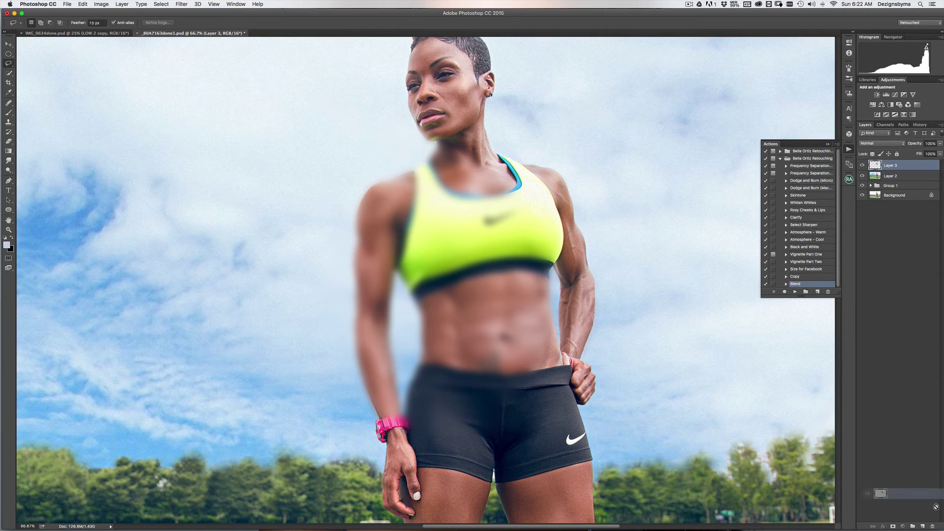
drag(933, 526, 934, 525)
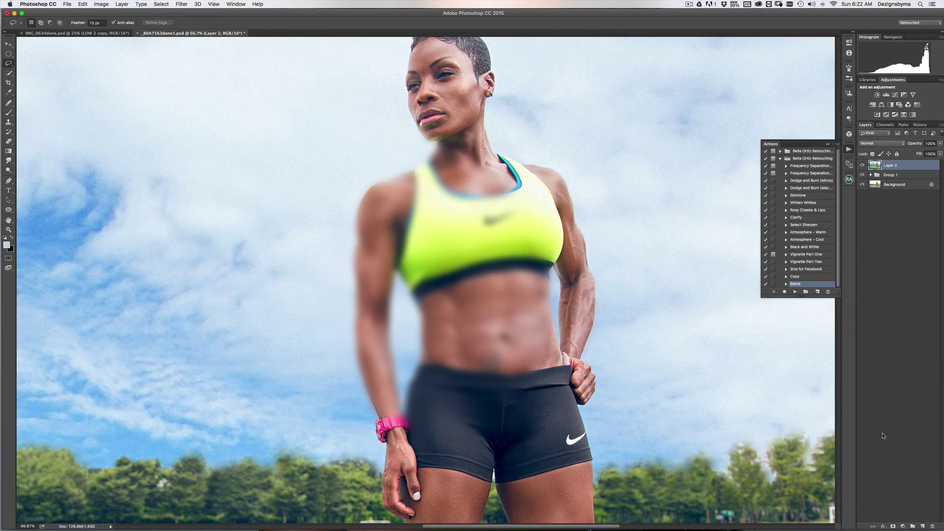
click(774, 284)
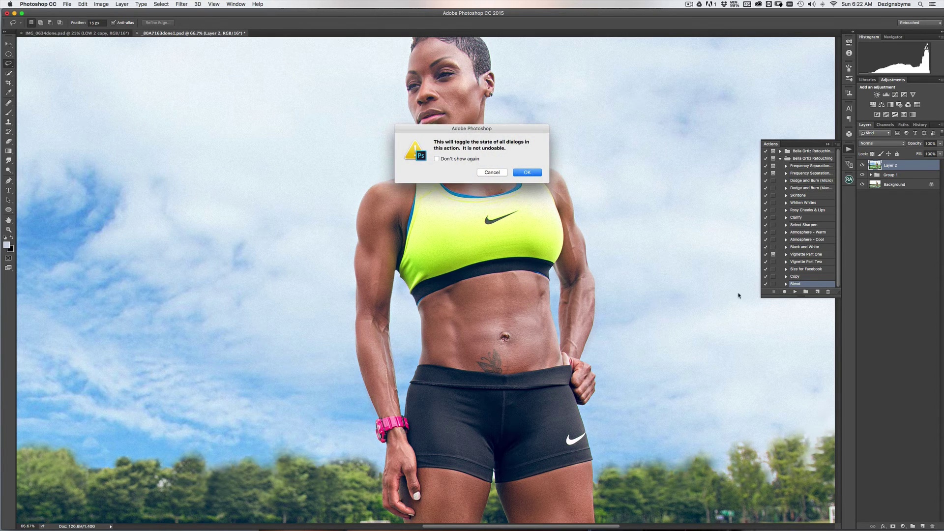
click(535, 174)
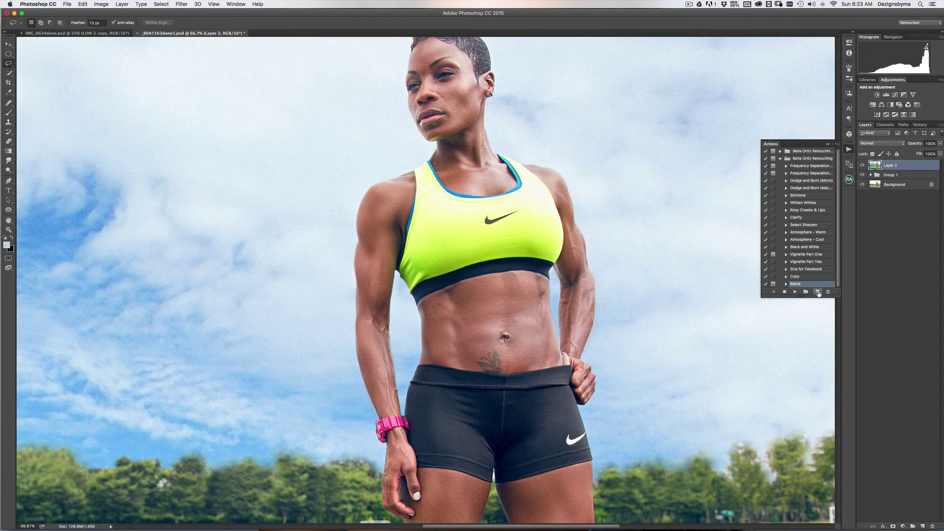
- Create an action named "Merge Down" in the Bella Ortiz Retouching set with the color Blue, and start recording it
click(818, 293)
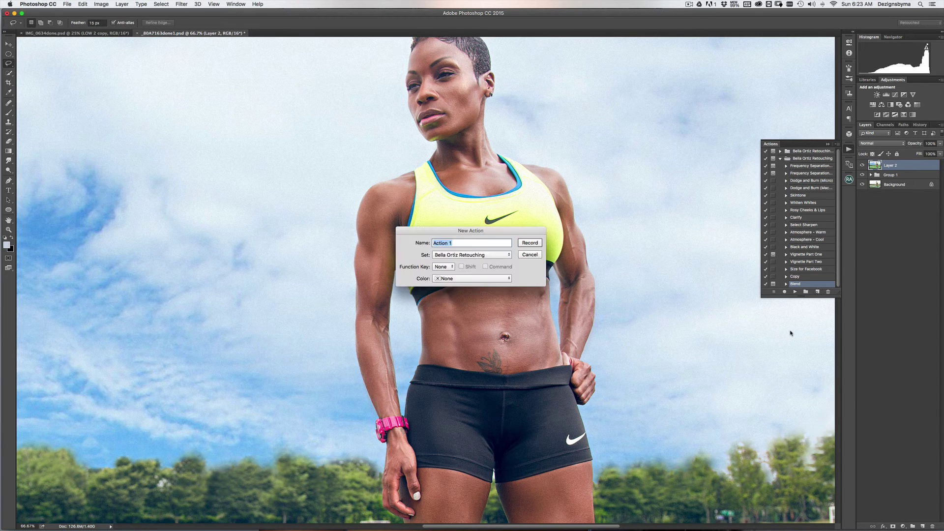
text(Merge DOW)
click(454, 278)
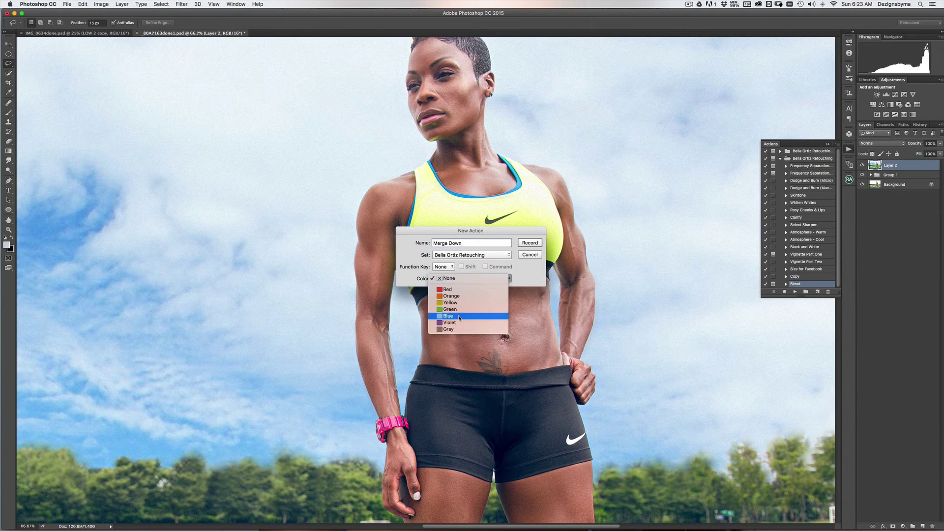
click(449, 306)
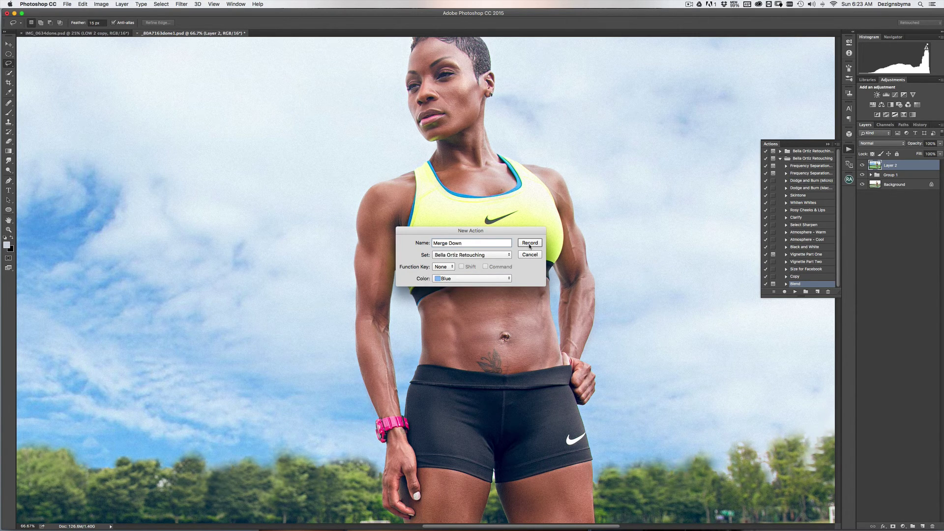
click(530, 245)
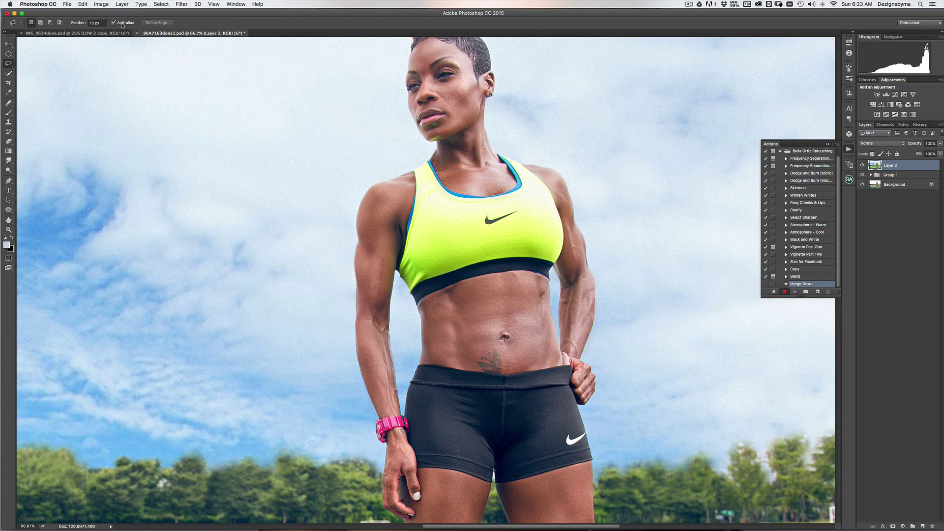
- Record a Merge Visible command in the Merge Down action, and stop recording
click(103, 4)
mouse_move(123, 4)
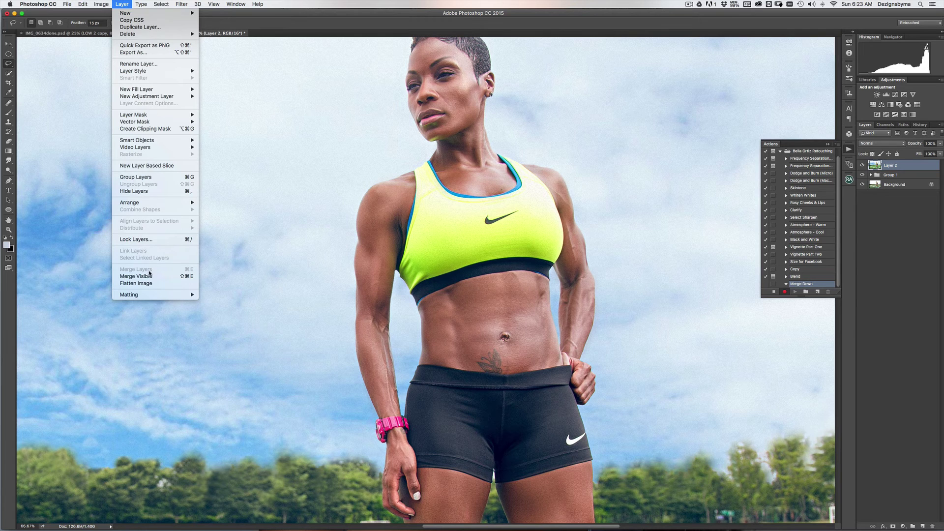
click(146, 276)
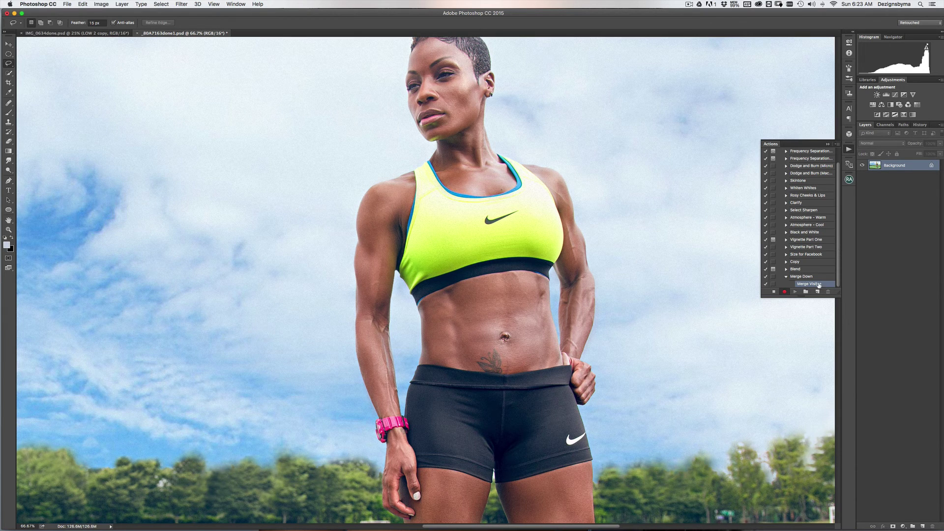
click(774, 292)
- Delete the Merge Down action and undo the merging of the layers
drag(814, 277, 828, 292)
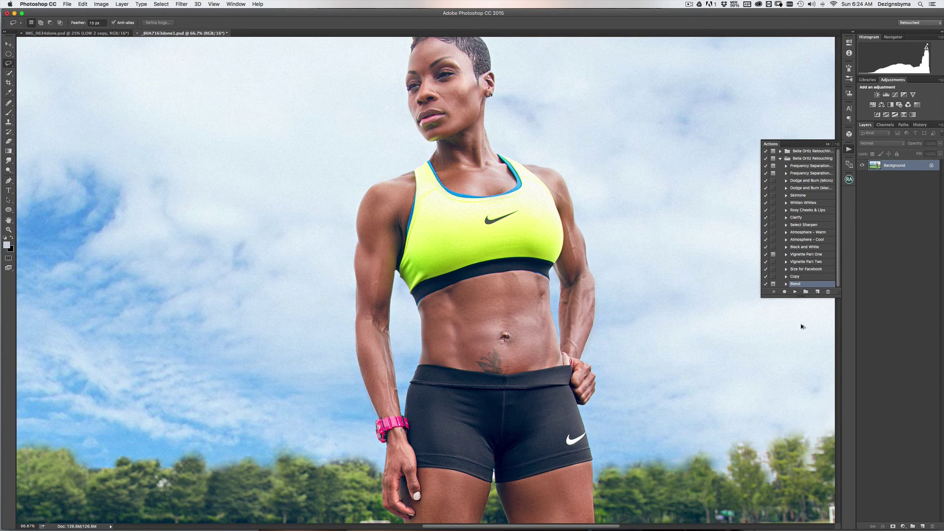
key(super+z)
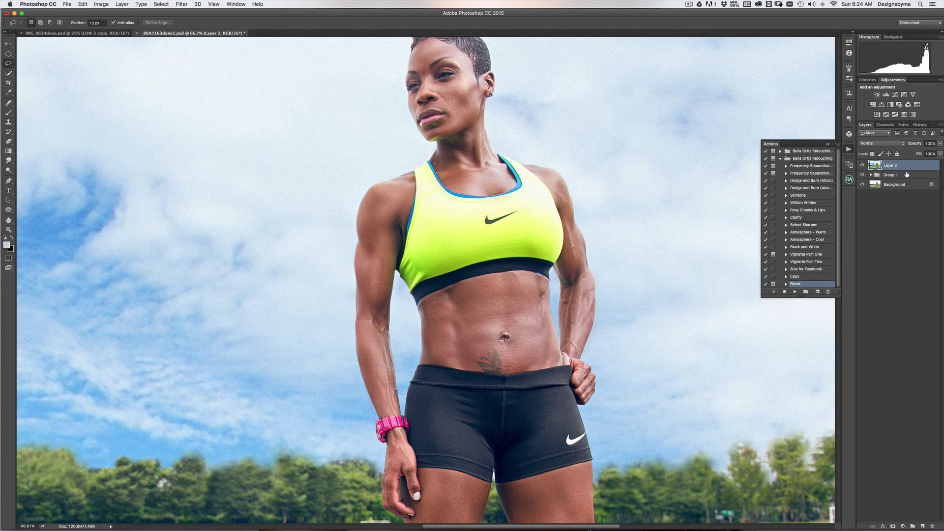
- Duplicate Layer 2 for demonstration, and delete the copy
key(alt+shift+super+e)
key(super+j)
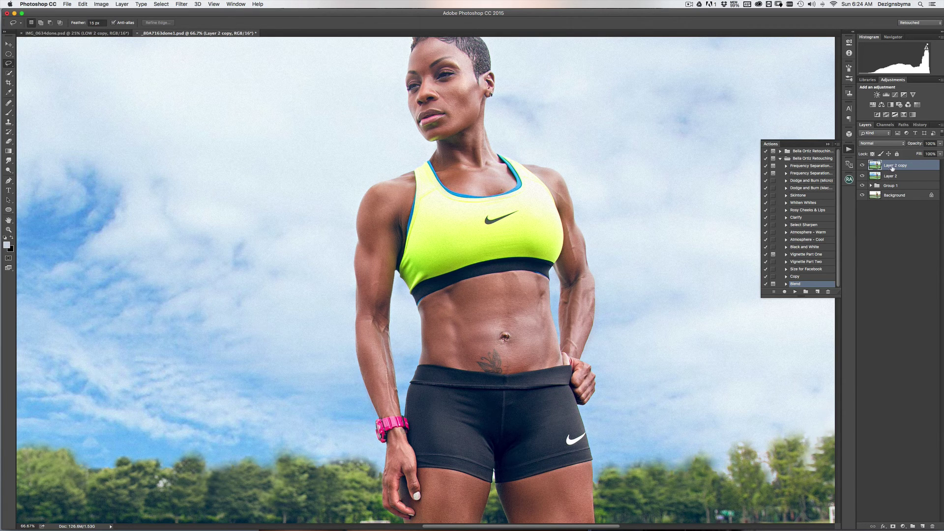
drag(893, 168, 932, 524)
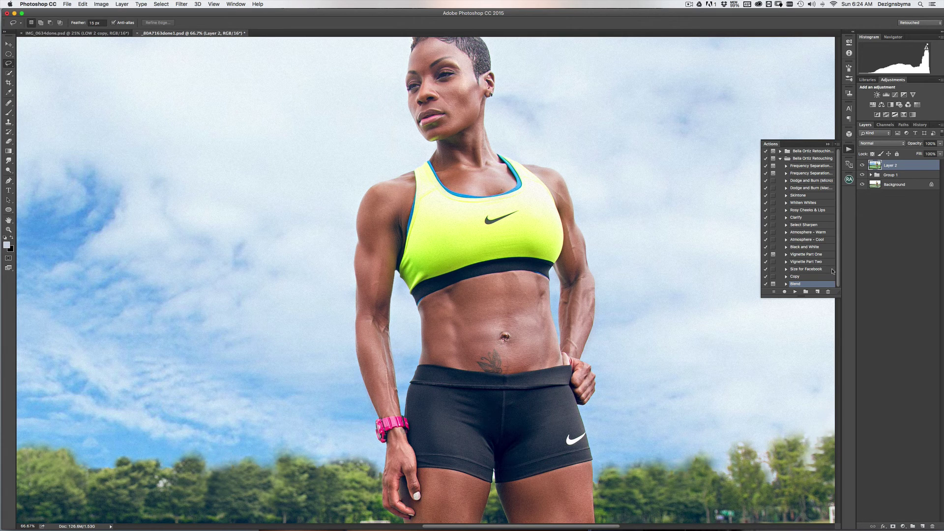
- Lasso the shoulder and chest area and play the Copy action, followed by the Blend action with a 13.0-pixel blur radius
click(801, 277)
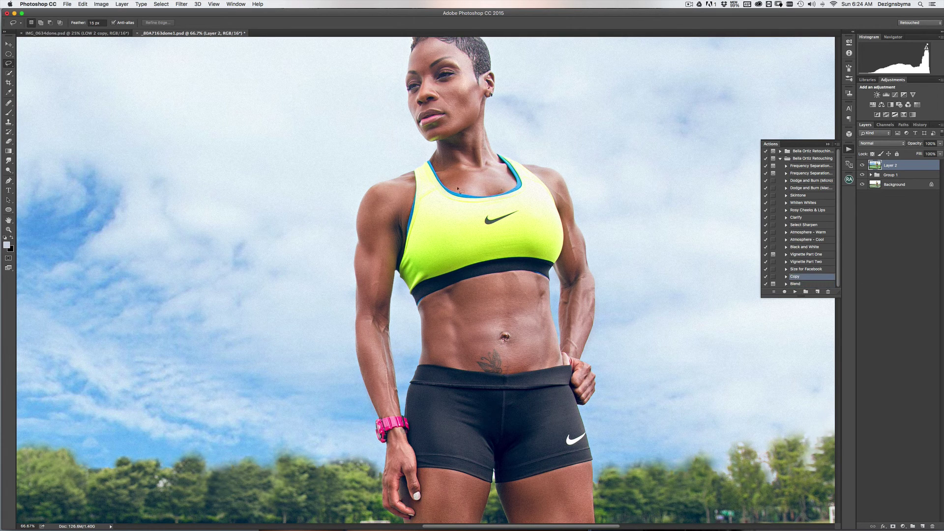
drag(444, 162, 435, 151)
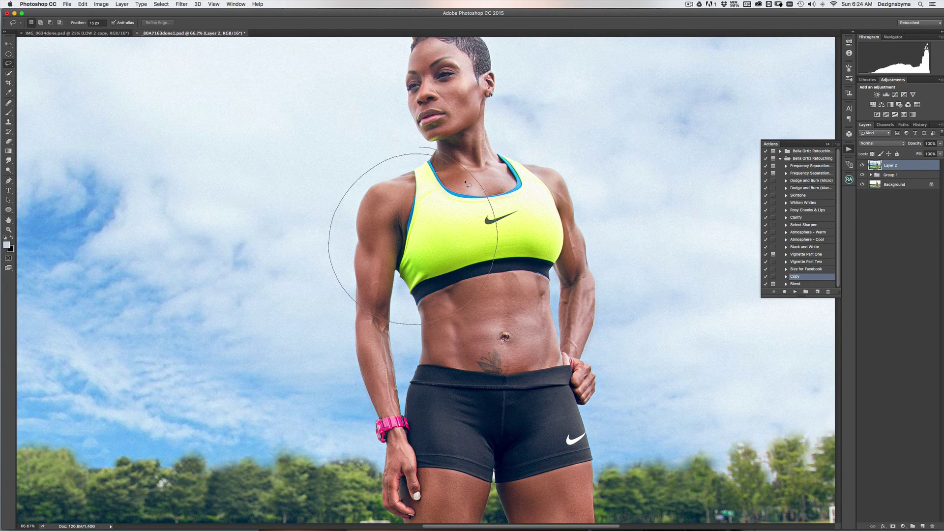
click(795, 292)
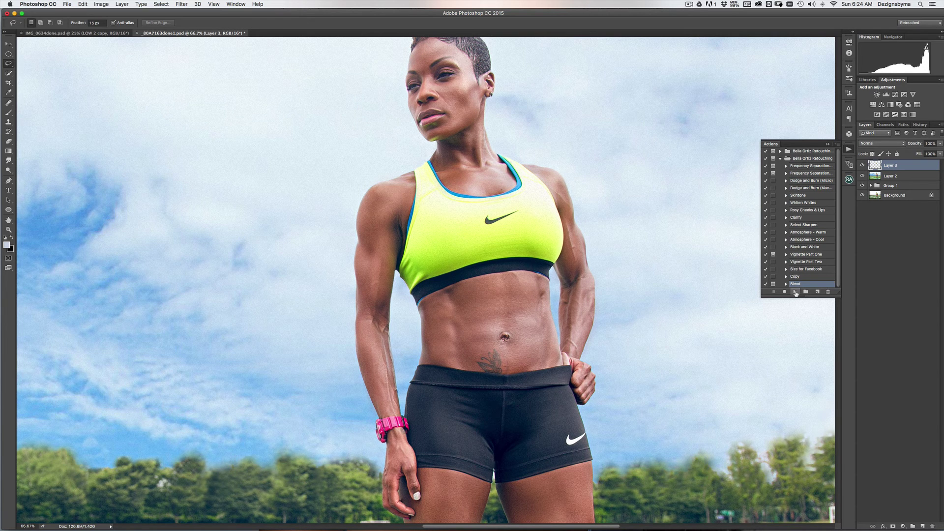
click(795, 292)
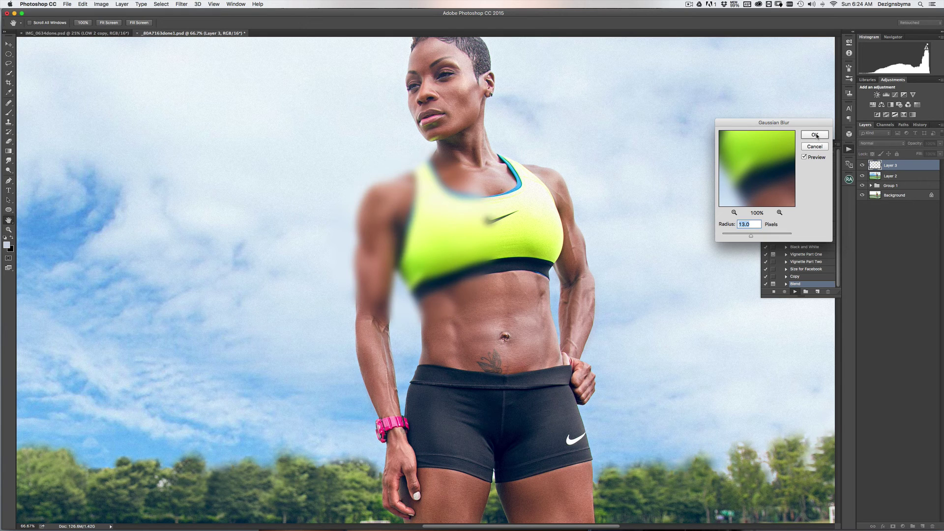
click(820, 135)
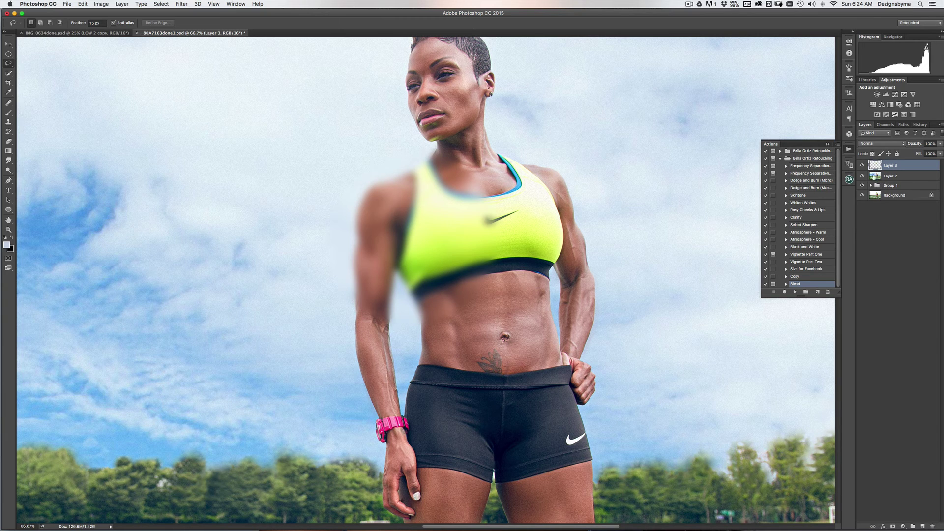
- Start recording a new action named "Merge Down" in the Bella Ortiz Retouching set with the color Blue
click(816, 292)
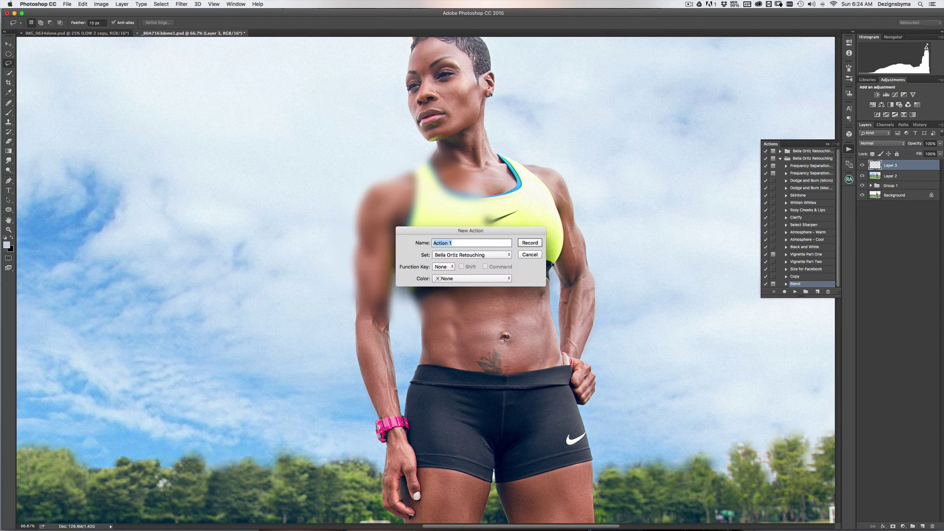
text(Merge Down)
click(472, 278)
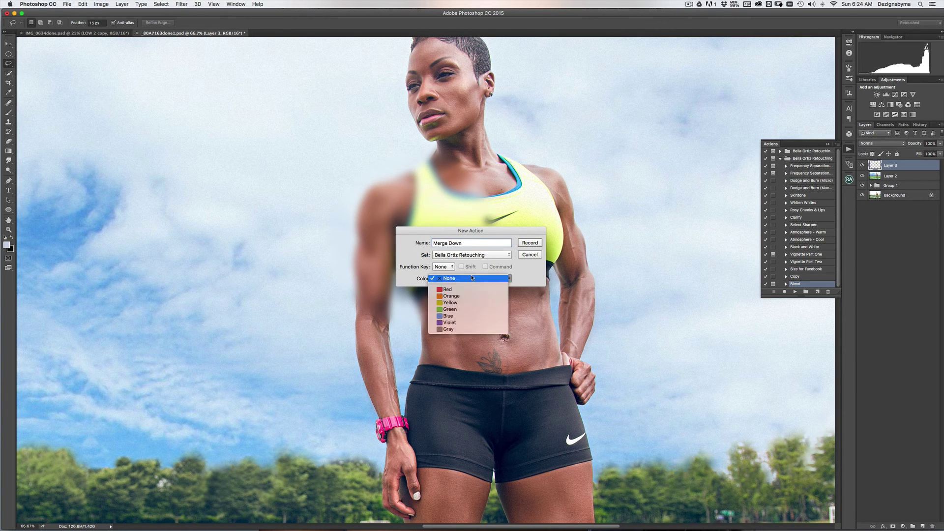
click(490, 306)
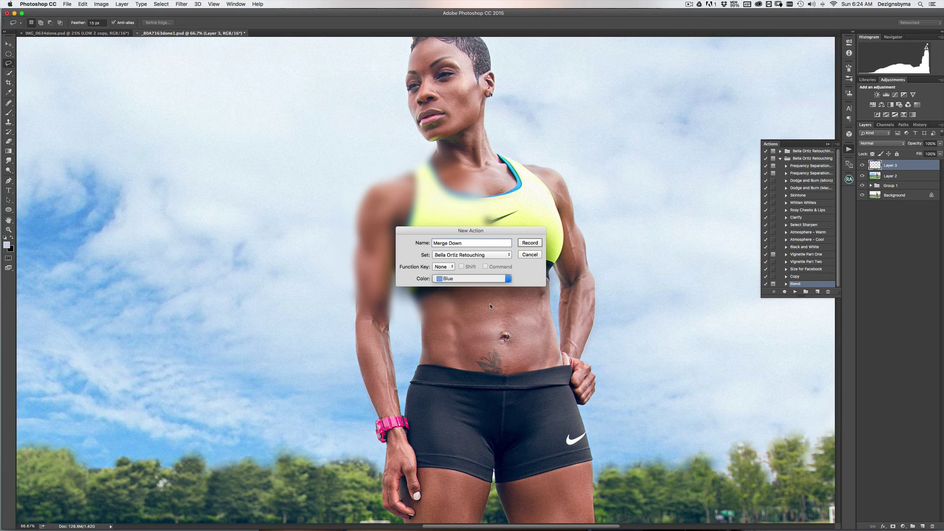
click(530, 243)
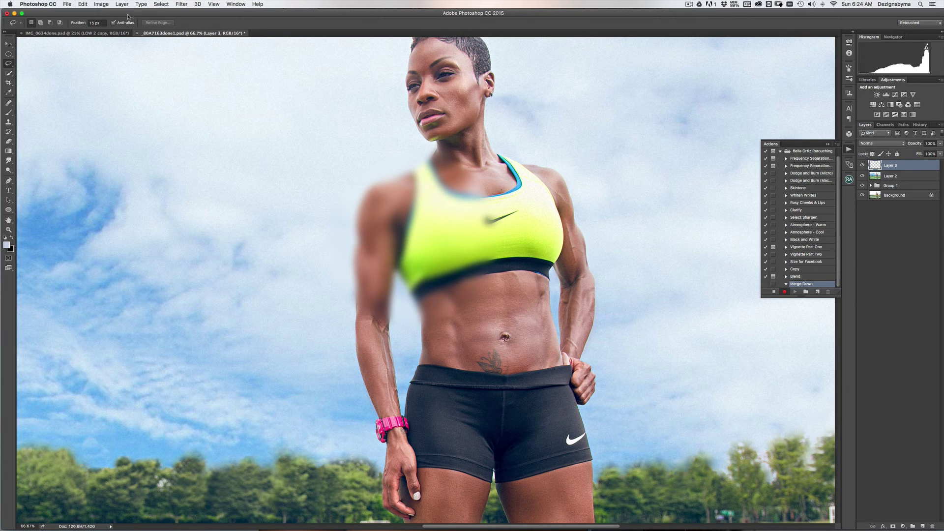
- Record merging the blurred layer down into Layer 2, and stop recording the Merge Down action
key(super+e)
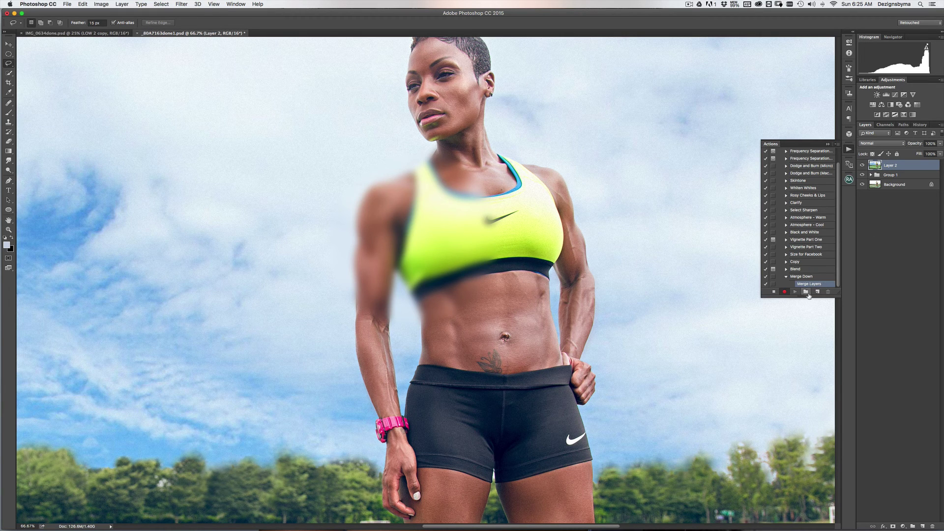
click(775, 292)
click(785, 284)
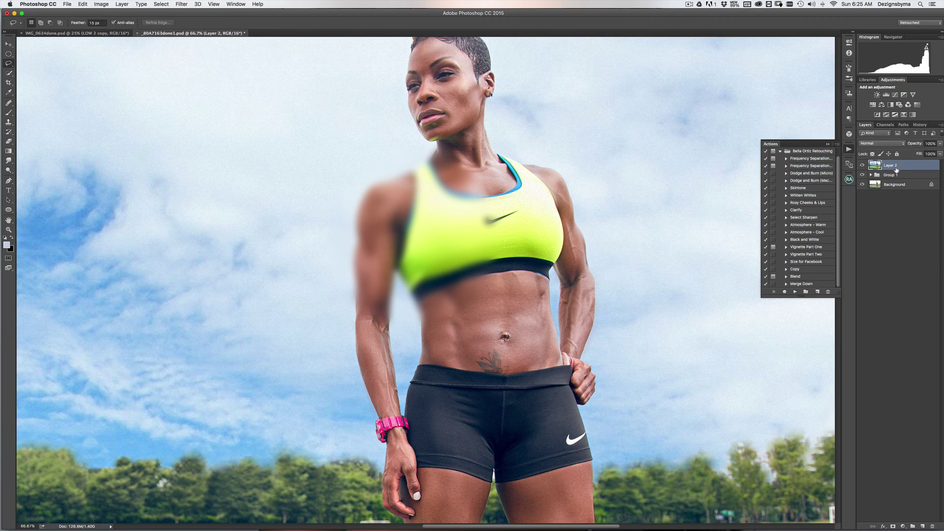
- Delete the merged Layer 2, and copy a new lasso selection of the arm and chest with the Copy action
drag(897, 170, 935, 525)
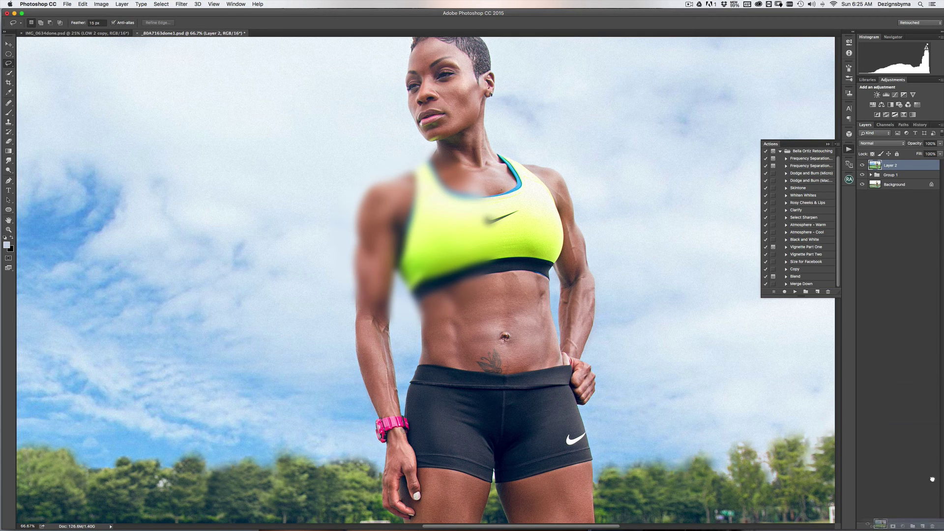
click(803, 272)
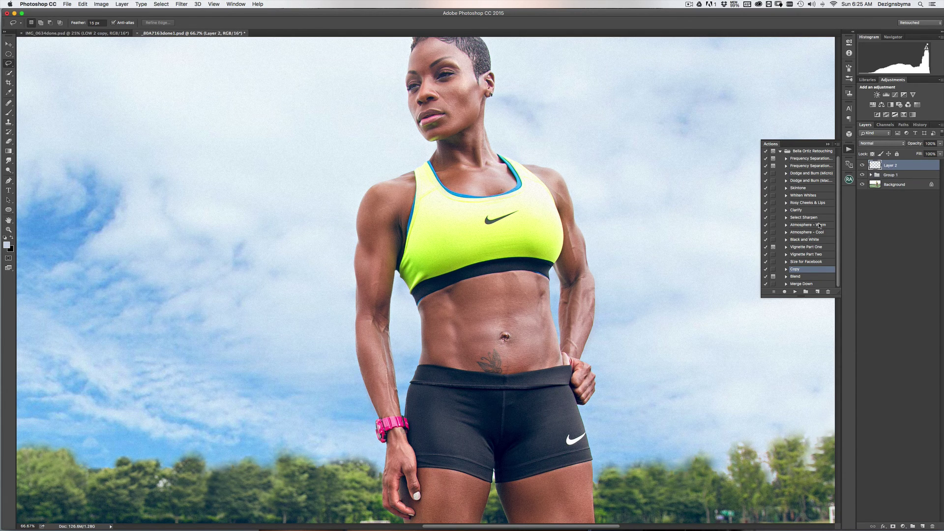
mouse_move(355, 173)
mouse_down()
mouse_move(333, 276)
mouse_move(302, 175)
mouse_up()
click(796, 292)
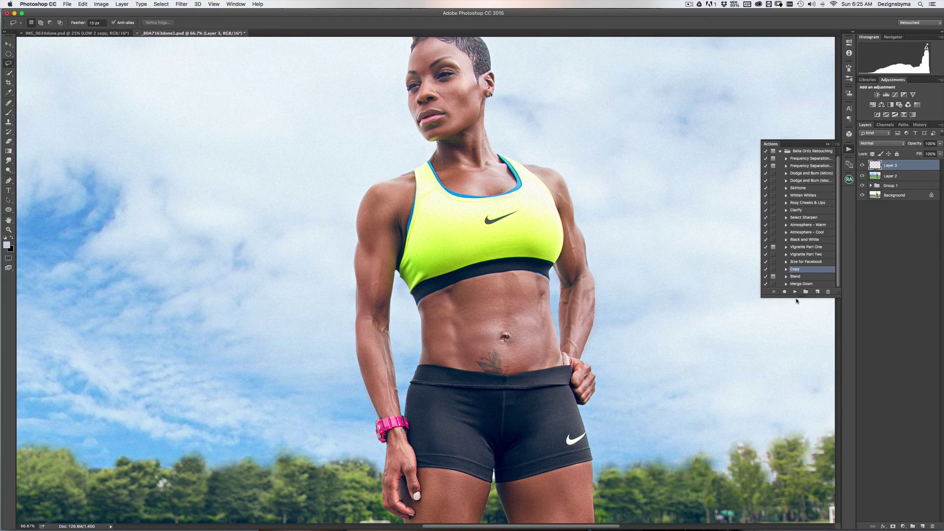
- Blur the copied area with the Blend action at a 13.0-pixel radius, and merge it using the Merge Down action
click(799, 277)
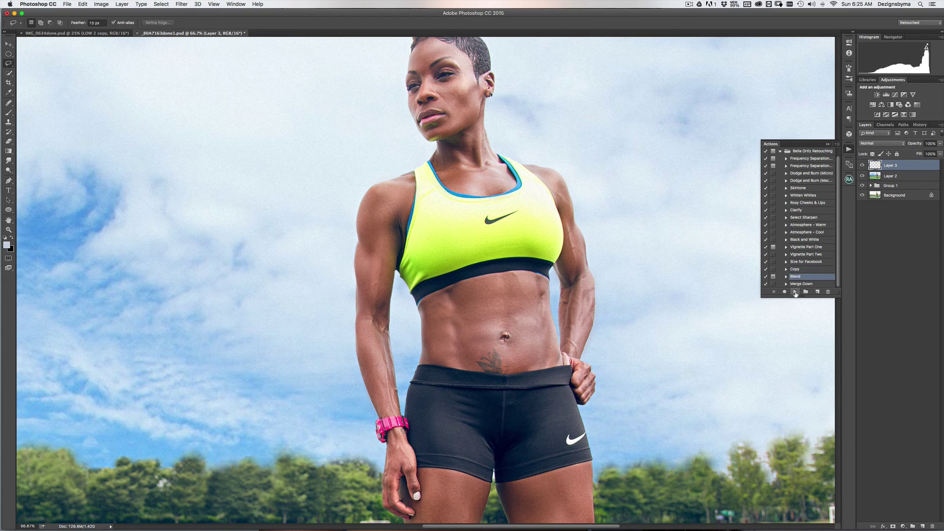
click(795, 292)
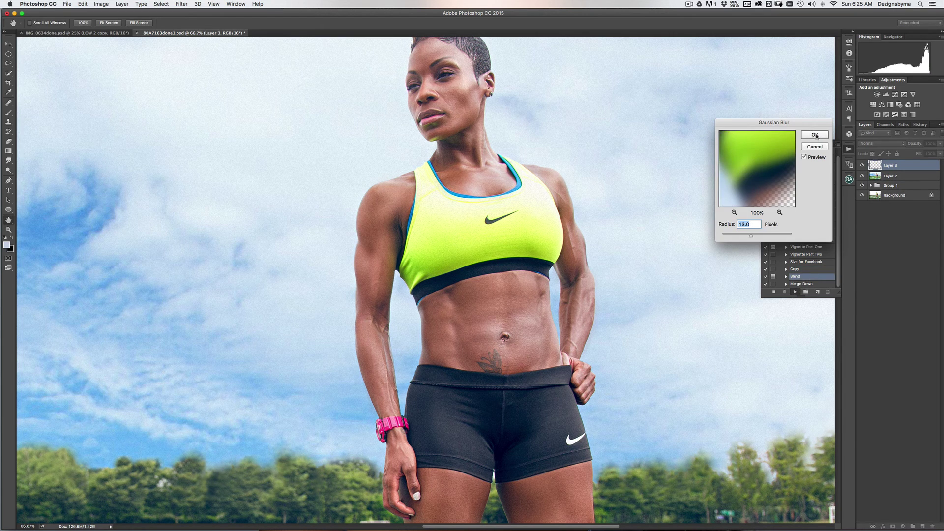
click(816, 136)
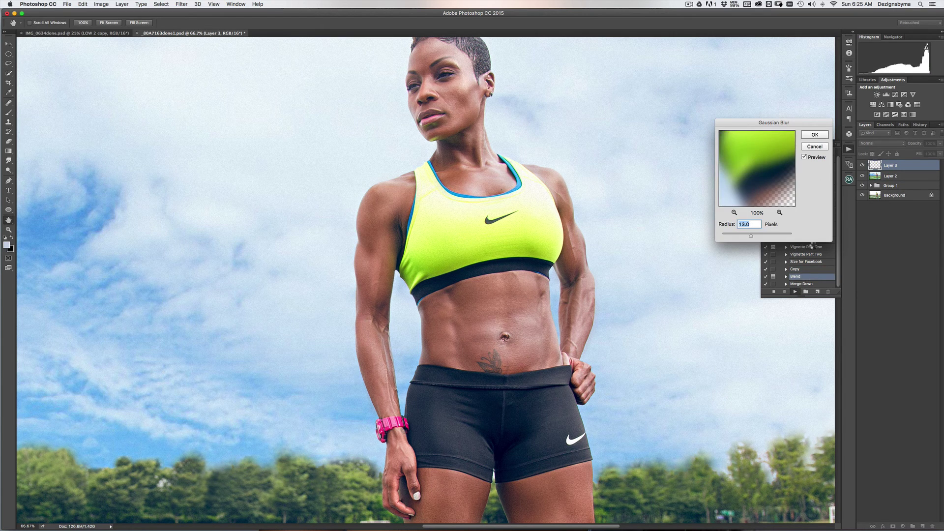
click(806, 284)
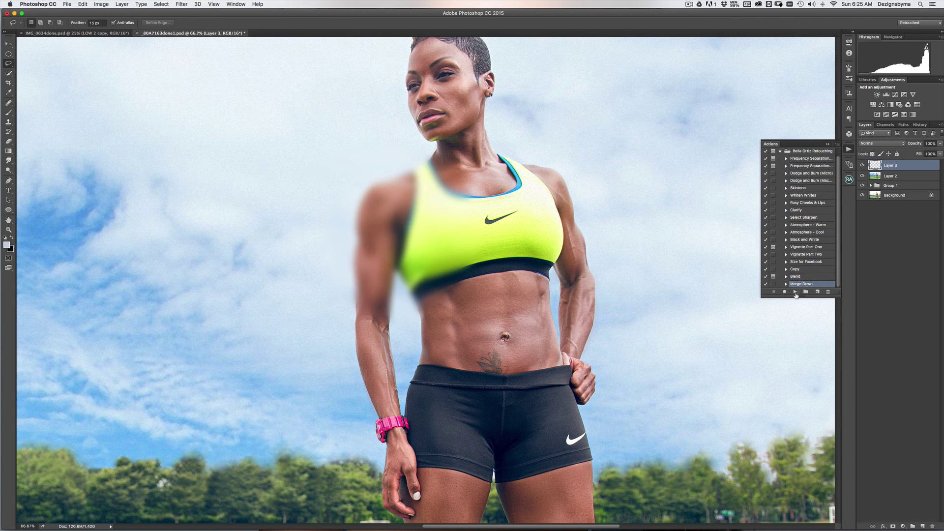
click(795, 291)
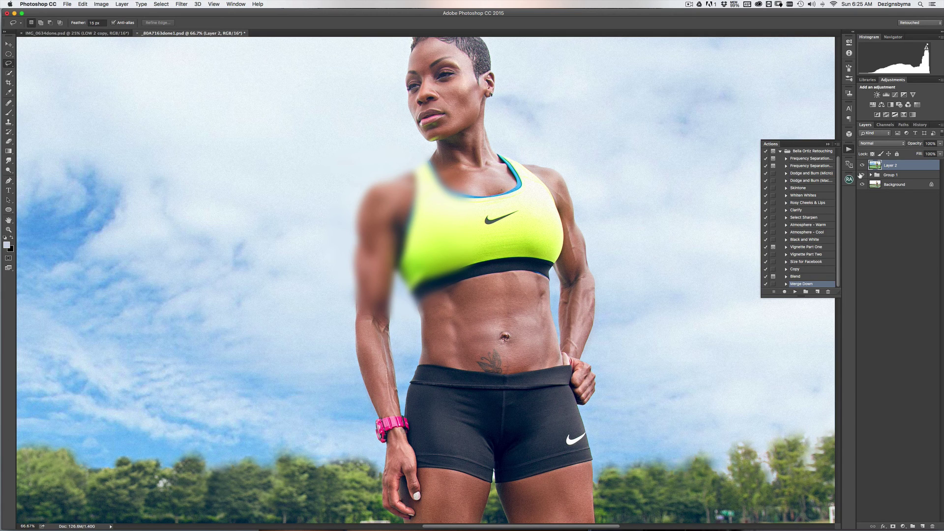
- Delete the merged test layer, and remove the lower Bella Ortiz Retouching action set that holds the newly recorded actions
drag(903, 166, 856, 300)
drag(846, 238, 848, 237)
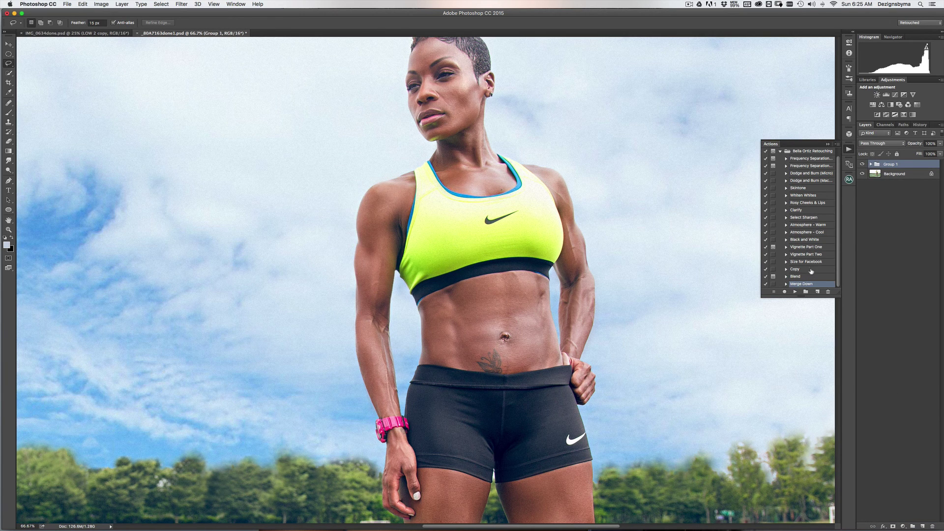
scroll(786, 158, up, 1)
click(780, 160)
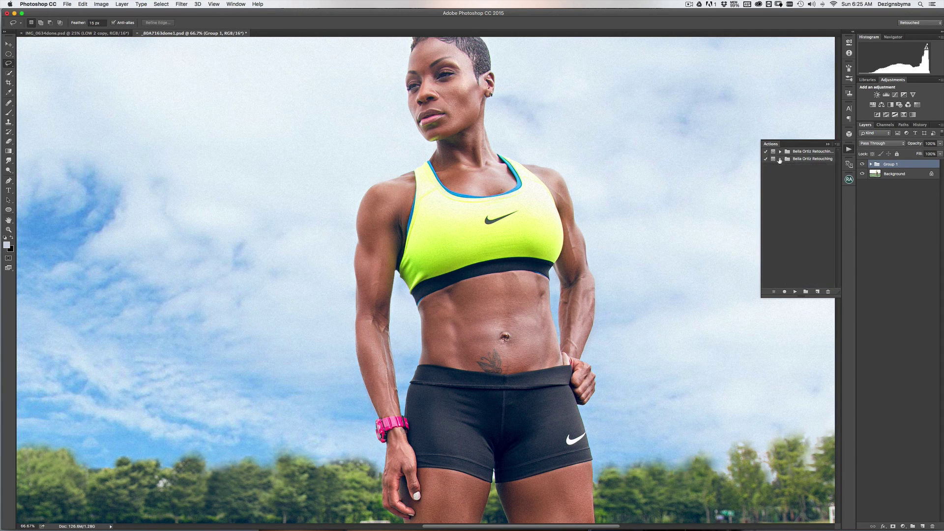
mouse_move(780, 160)
mouse_down()
mouse_move(812, 206)
mouse_move(831, 292)
mouse_up()
- Review the actions in the remaining Bella Ortiz set, and switch the action list to Button Mode
click(780, 151)
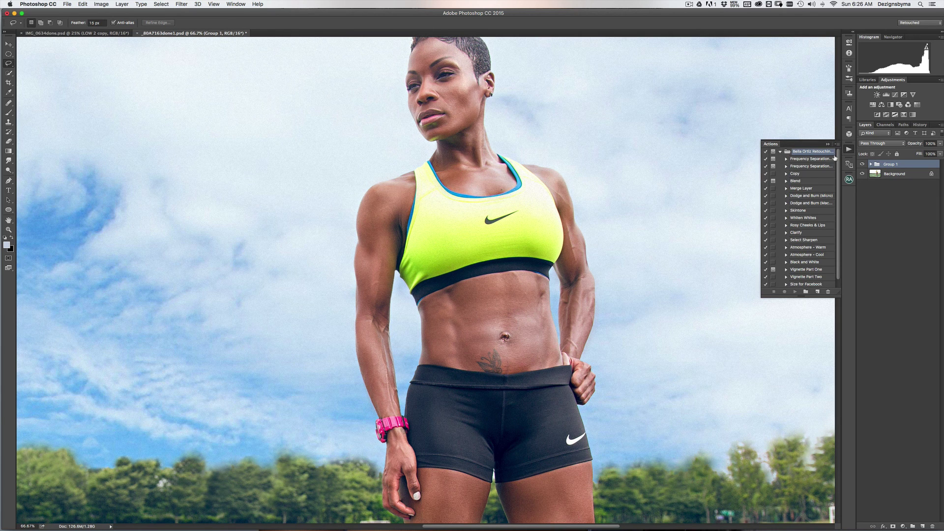
click(781, 152)
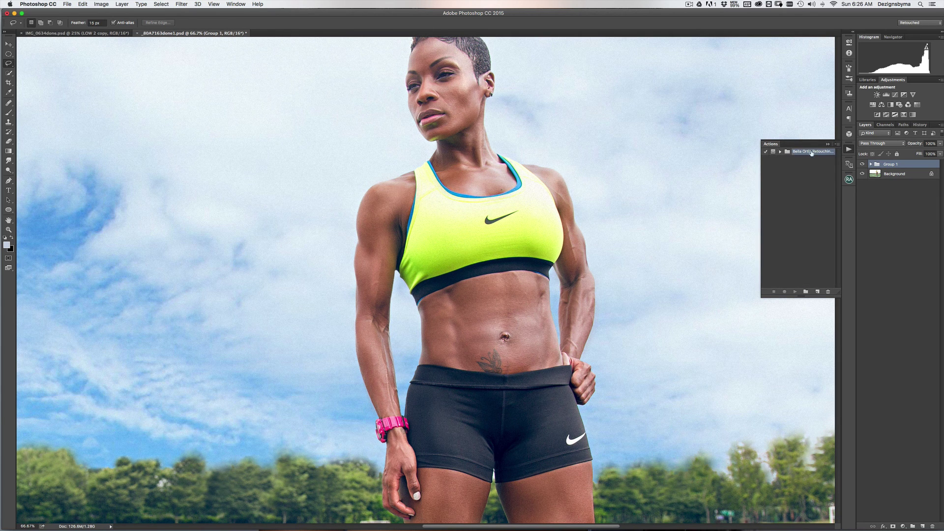
click(838, 145)
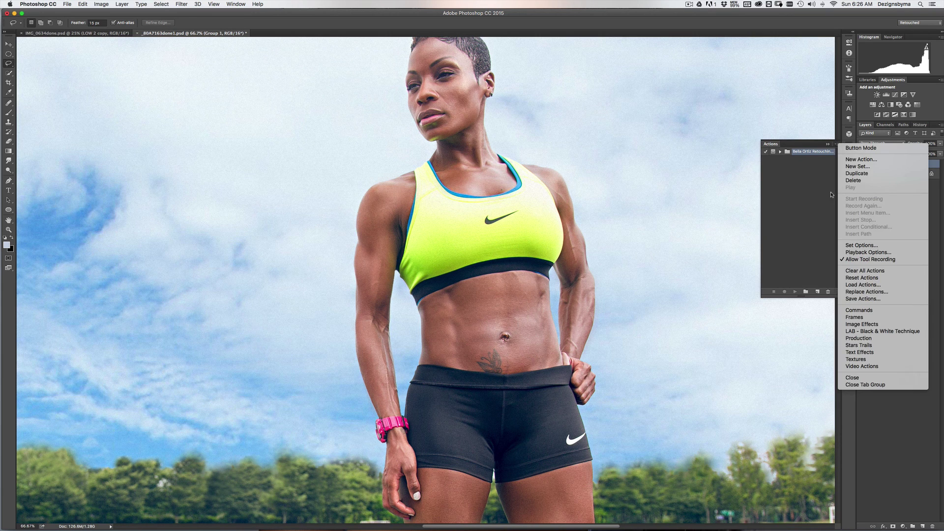
click(861, 149)
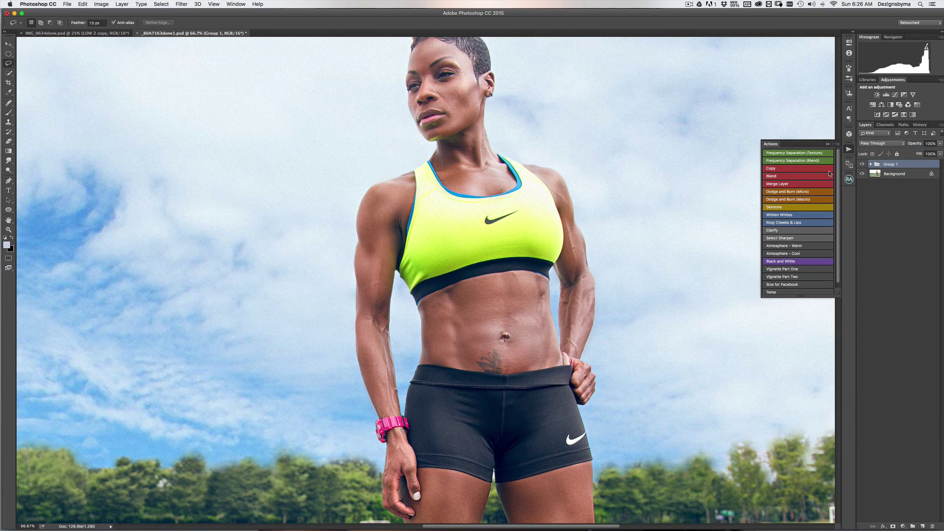
- Look through the color-coded action buttons, and collapse the Actions panel
drag(839, 155, 840, 195)
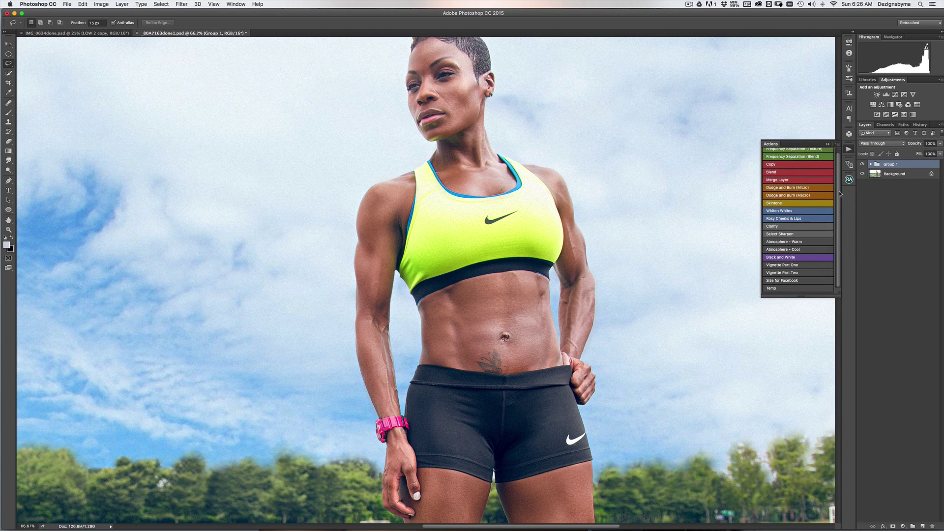
scroll(806, 160, up, 1)
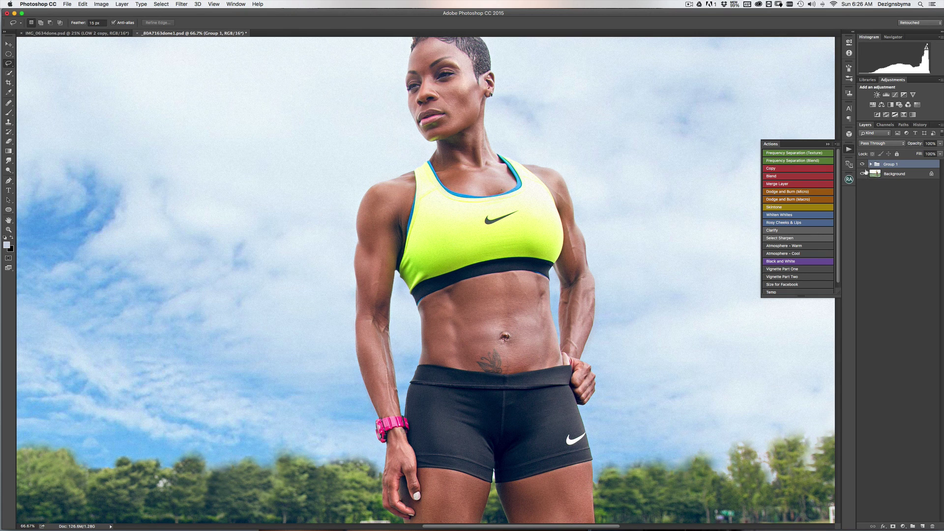
click(828, 144)
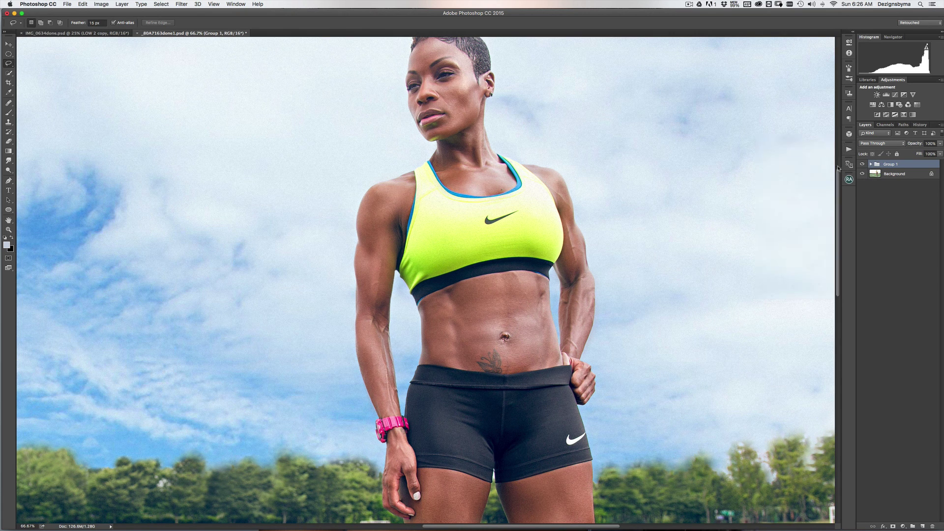